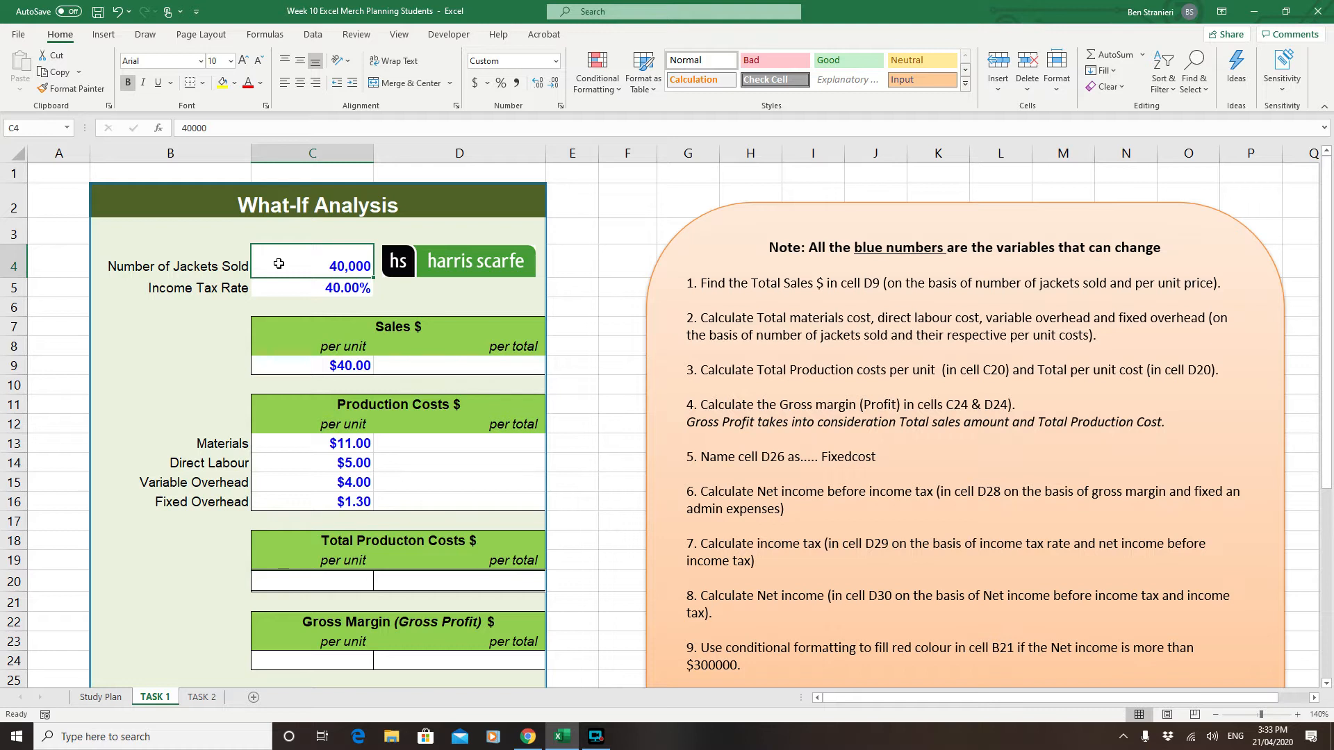
Step: Calculate the total sales in cell D9 by multiplying the per-unit price by the number of jackets sold, =C9*C4
left_click(328, 292)
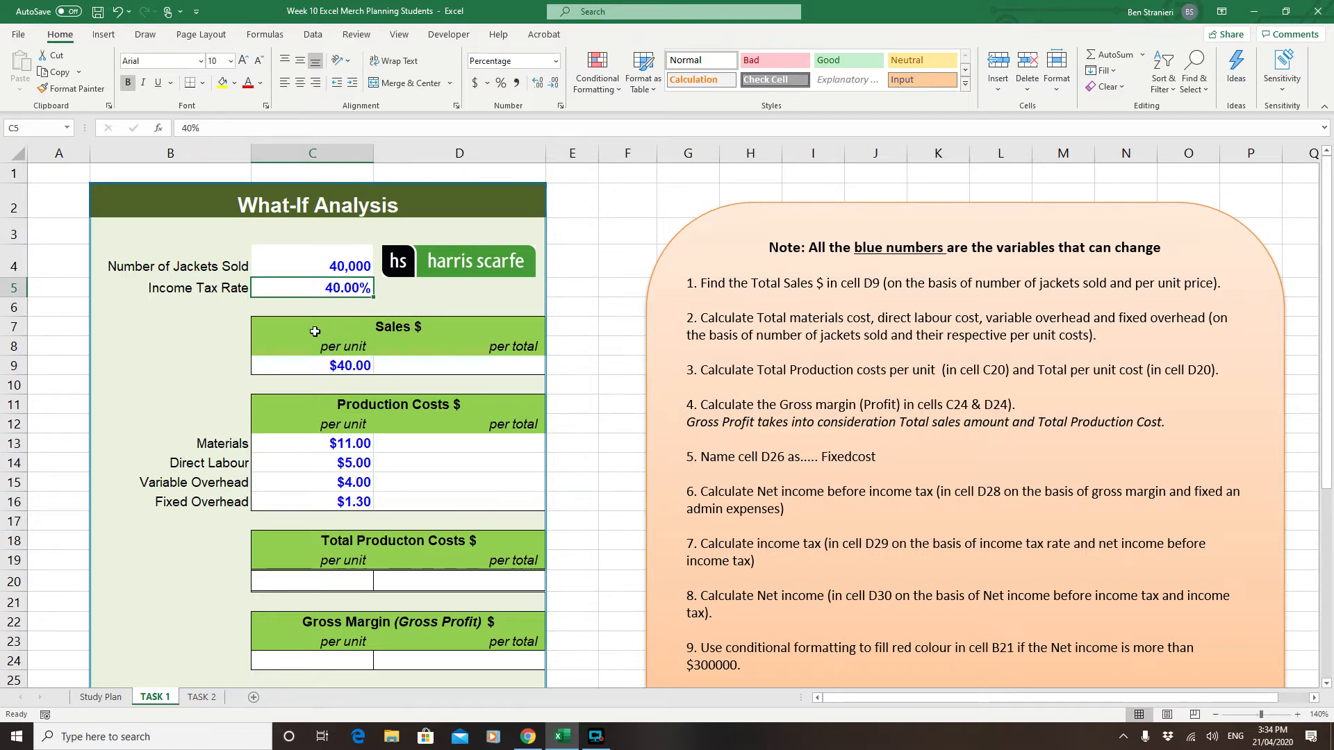
left_click(340, 369)
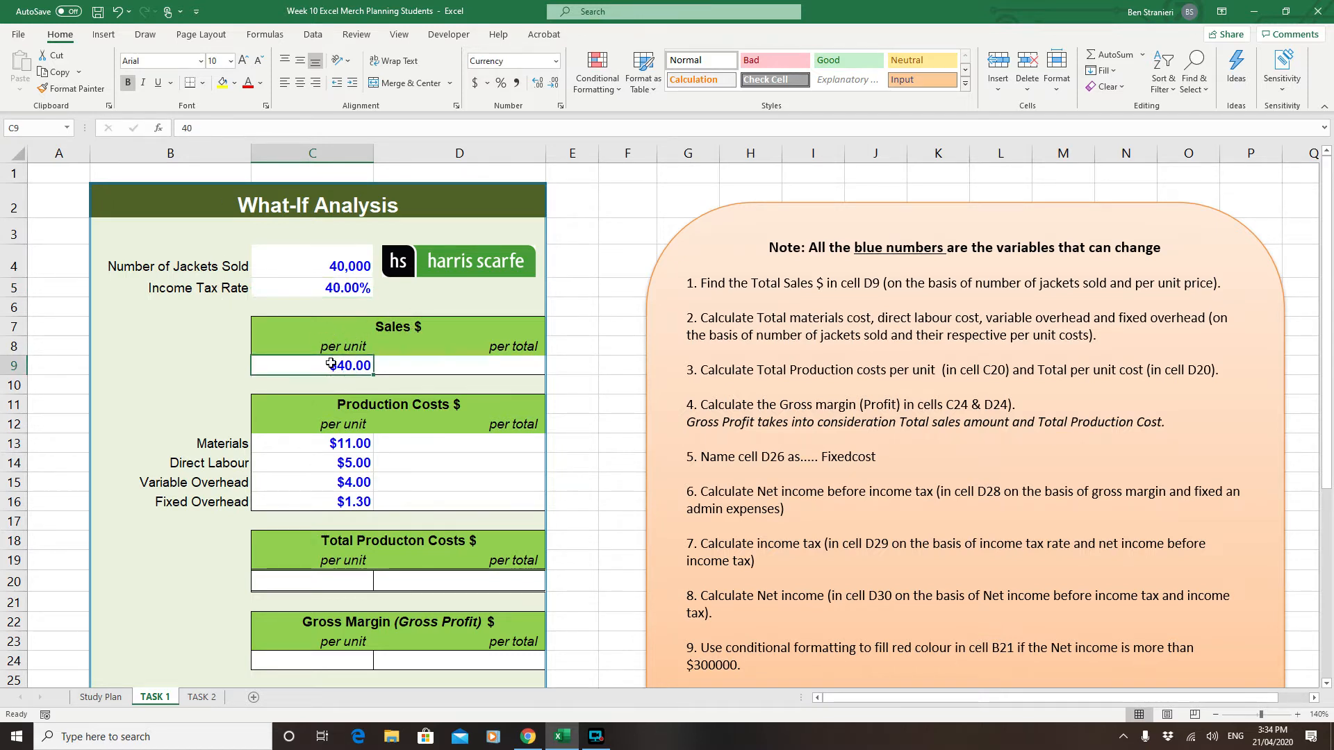
left_click(457, 366)
type("=")
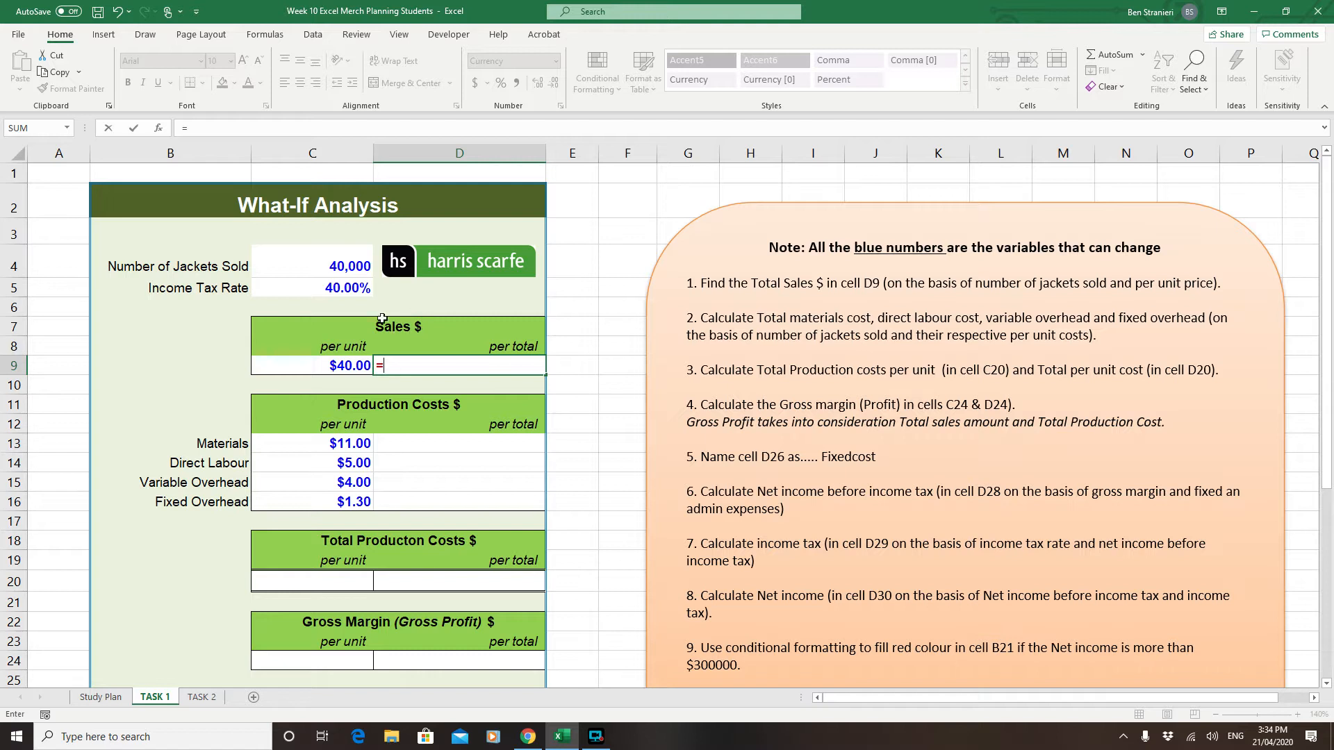
left_click(352, 361)
type("*")
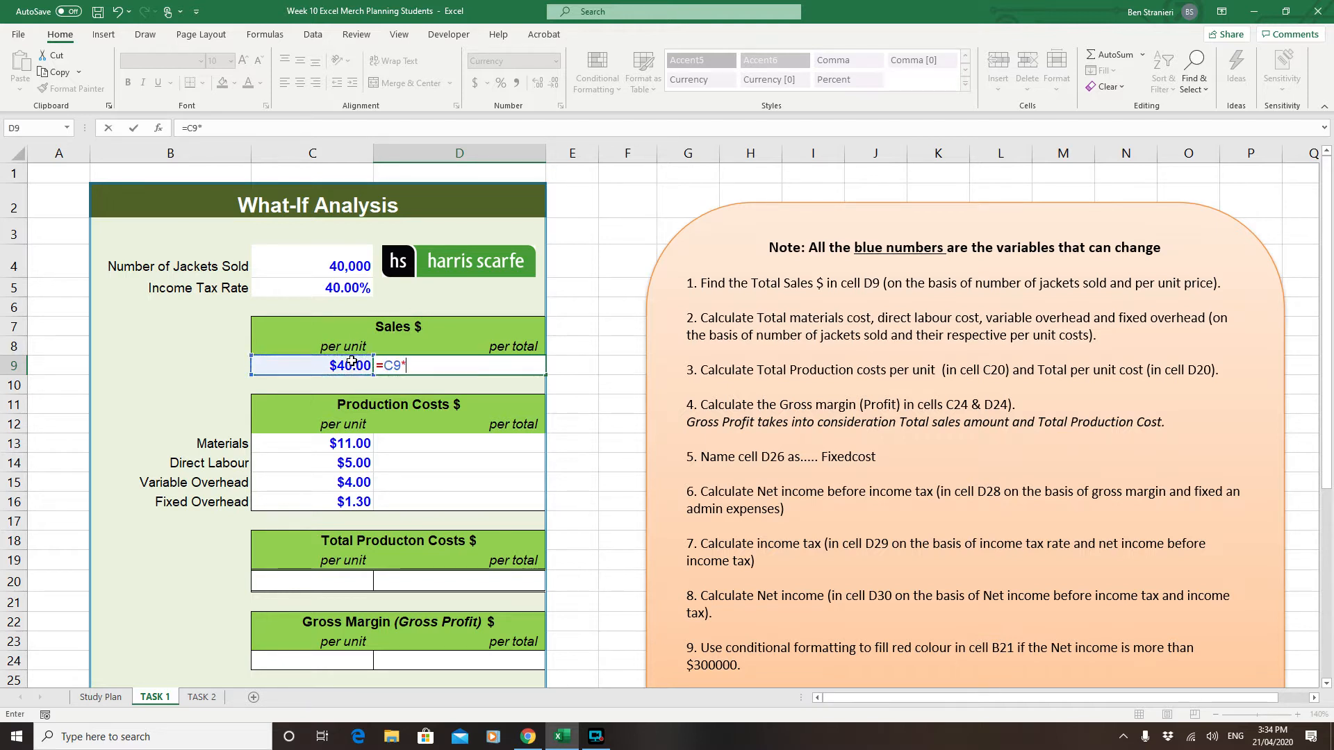
left_click(337, 259)
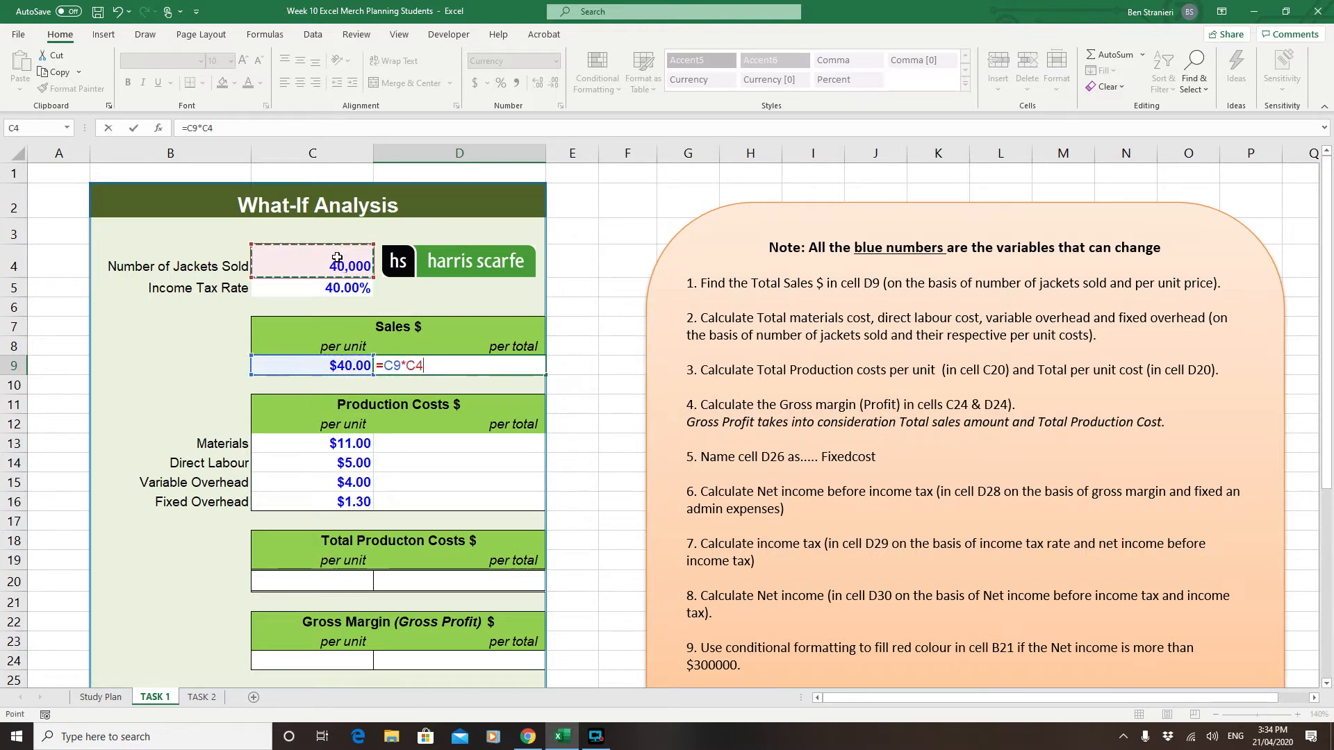
key("Return")
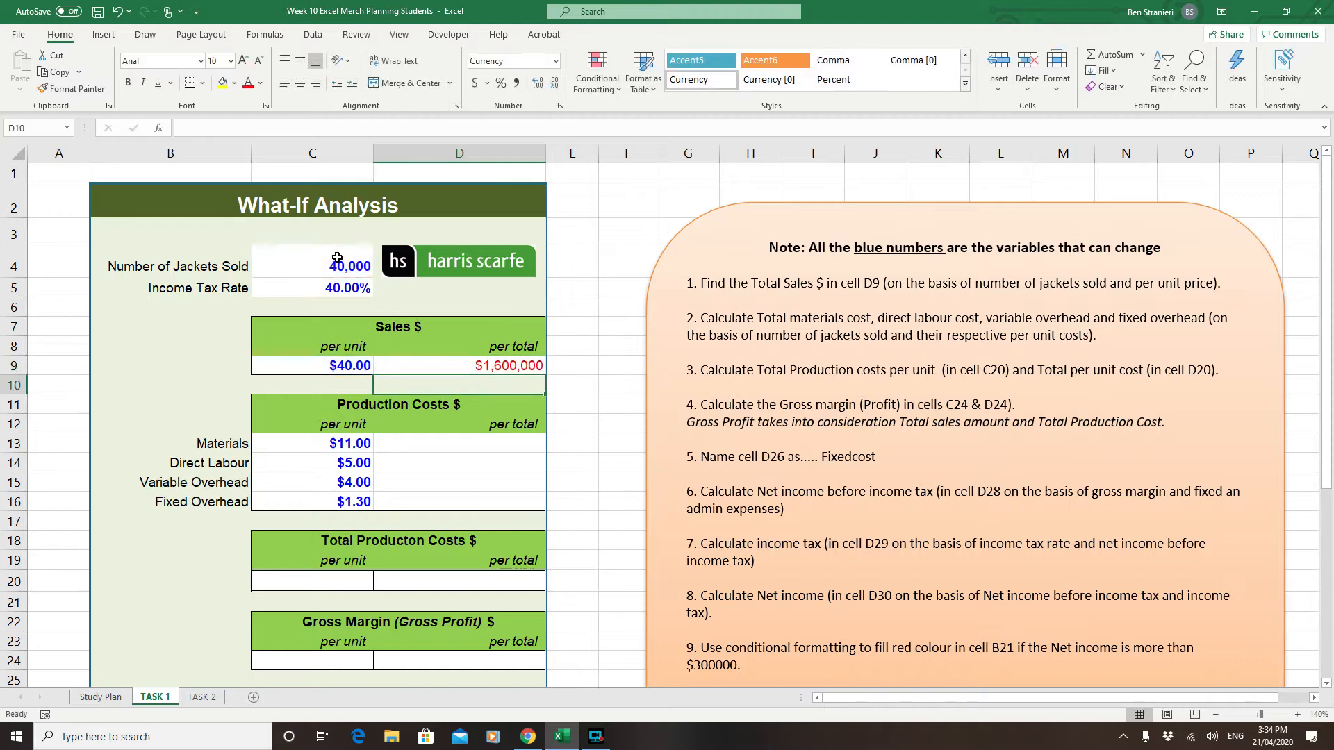
Step: Calculate the total materials cost in cell D13 by multiplying the per-unit cost by the jackets sold, =C13*C4
left_click(465, 447)
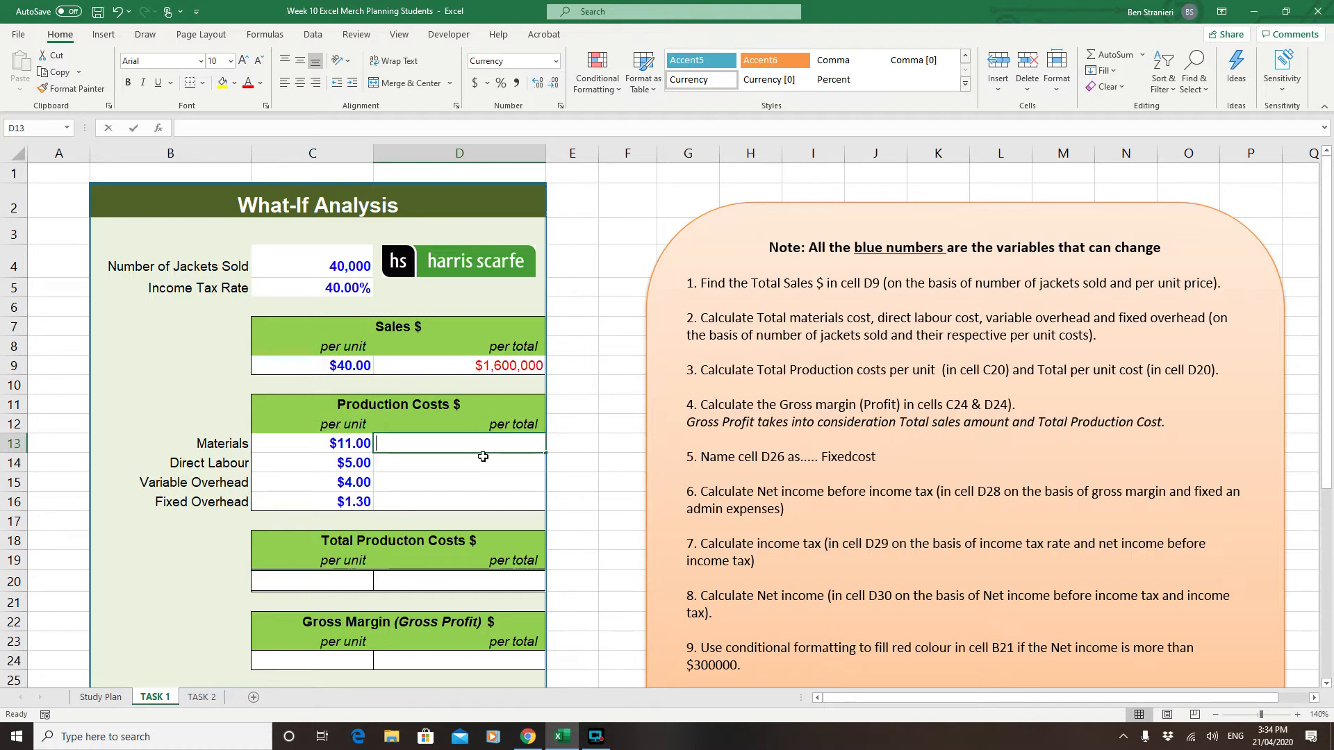
type("=")
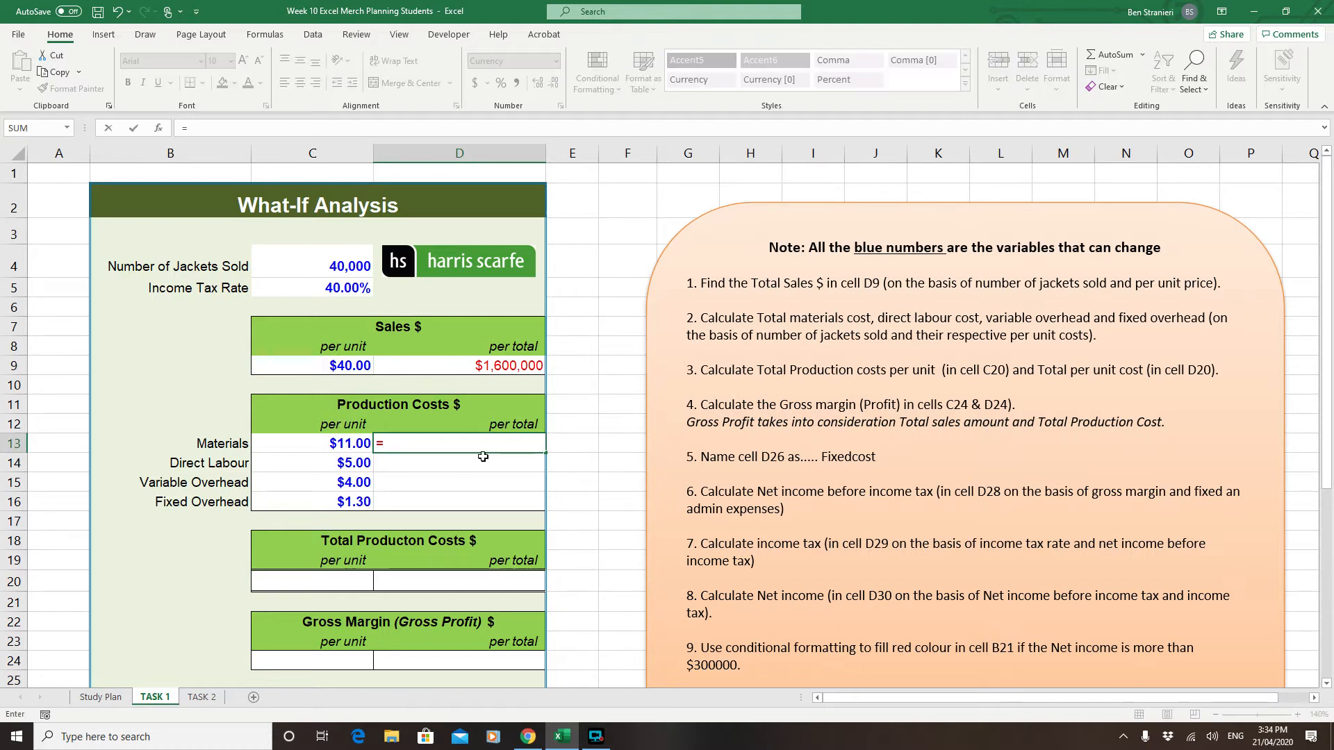
left_click(345, 445)
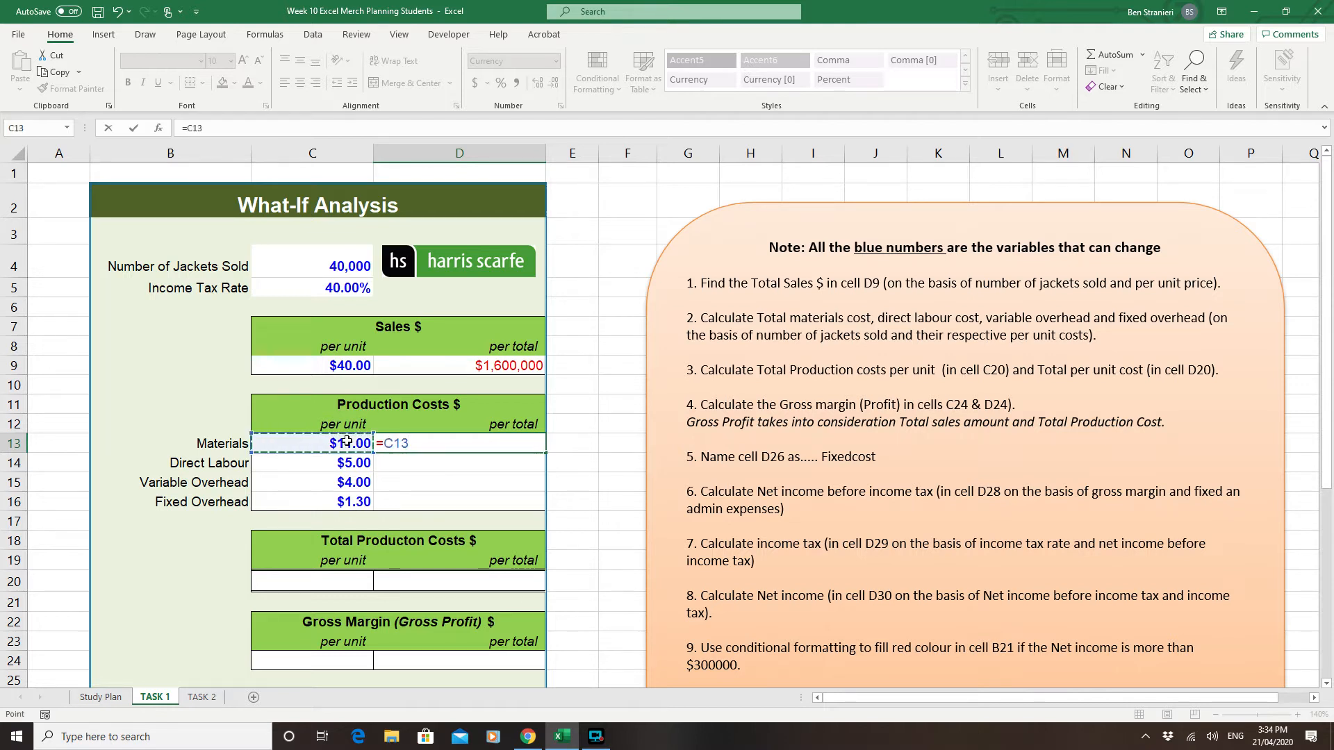
type("*")
left_click(323, 265)
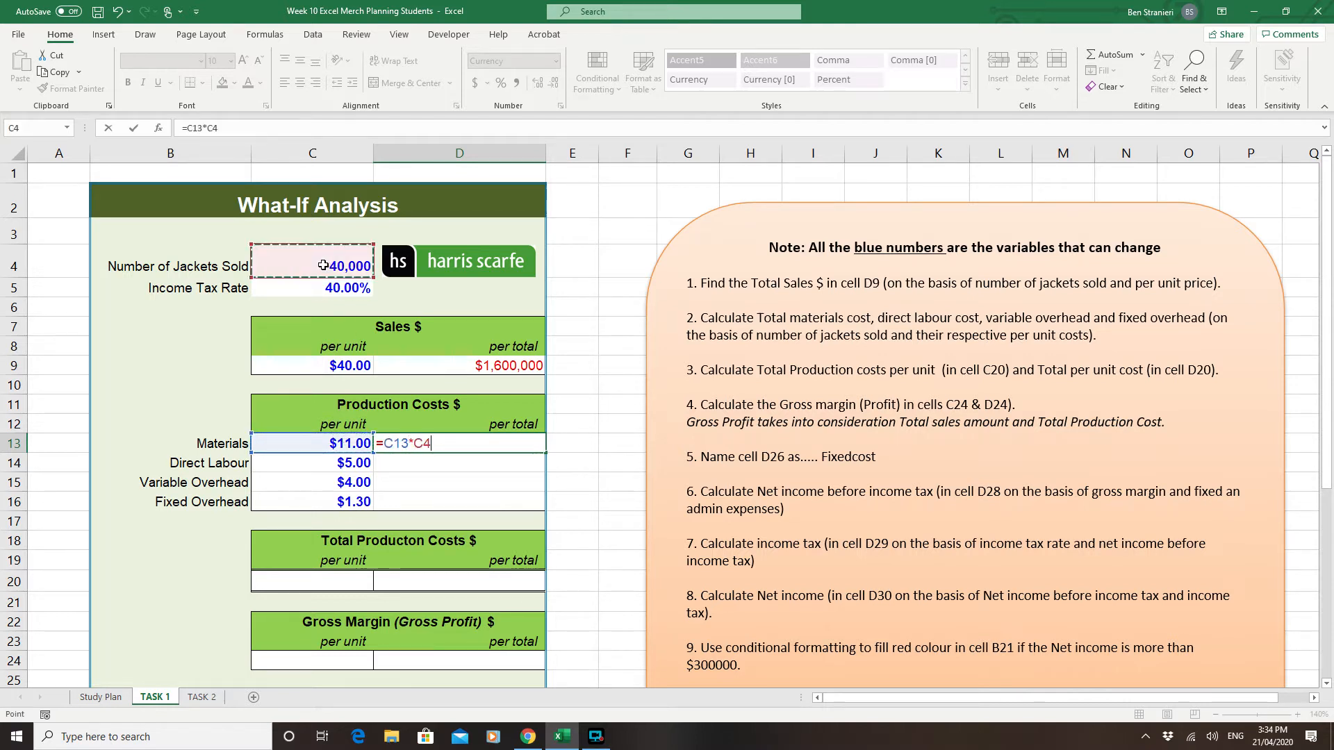
key("Return")
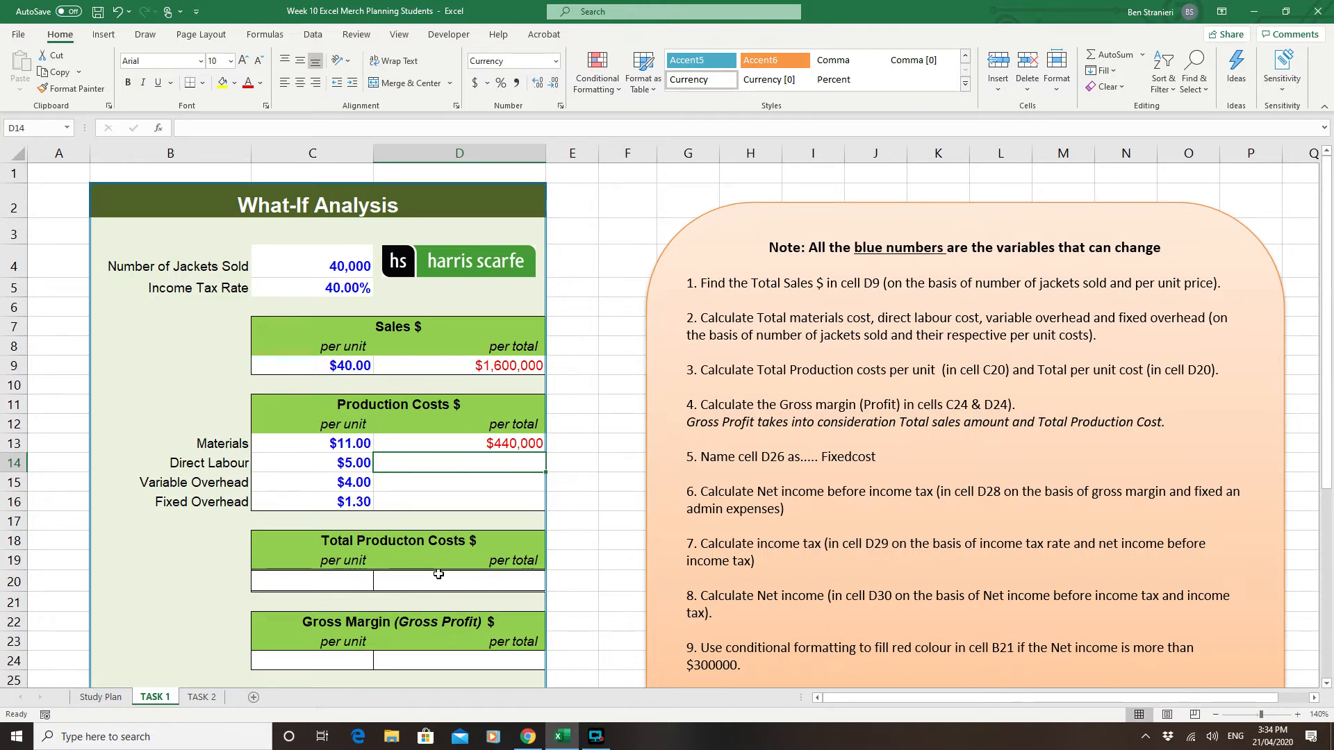
Step: Sum the per-total production costs in cell D20 with =SUM(D13:D16)
left_click(444, 579)
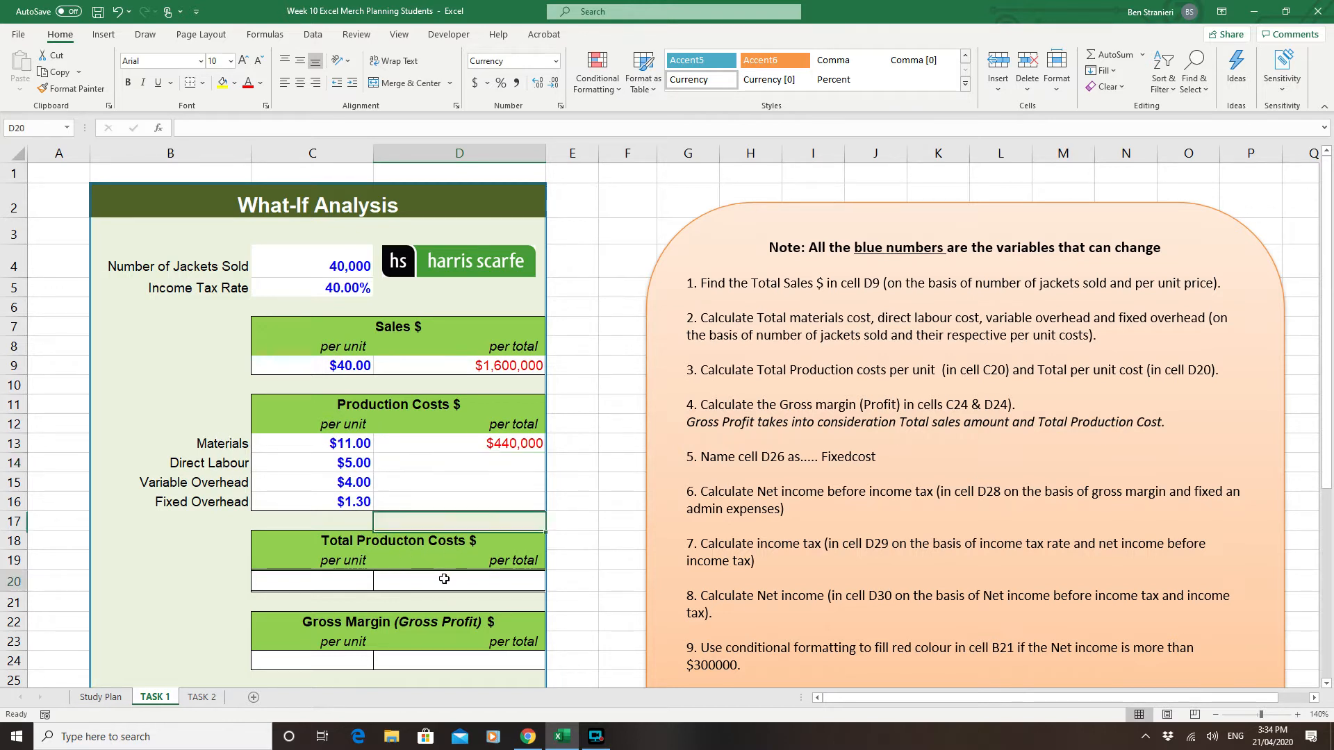
left_click(1111, 54)
left_click_drag(504, 443, 506, 500)
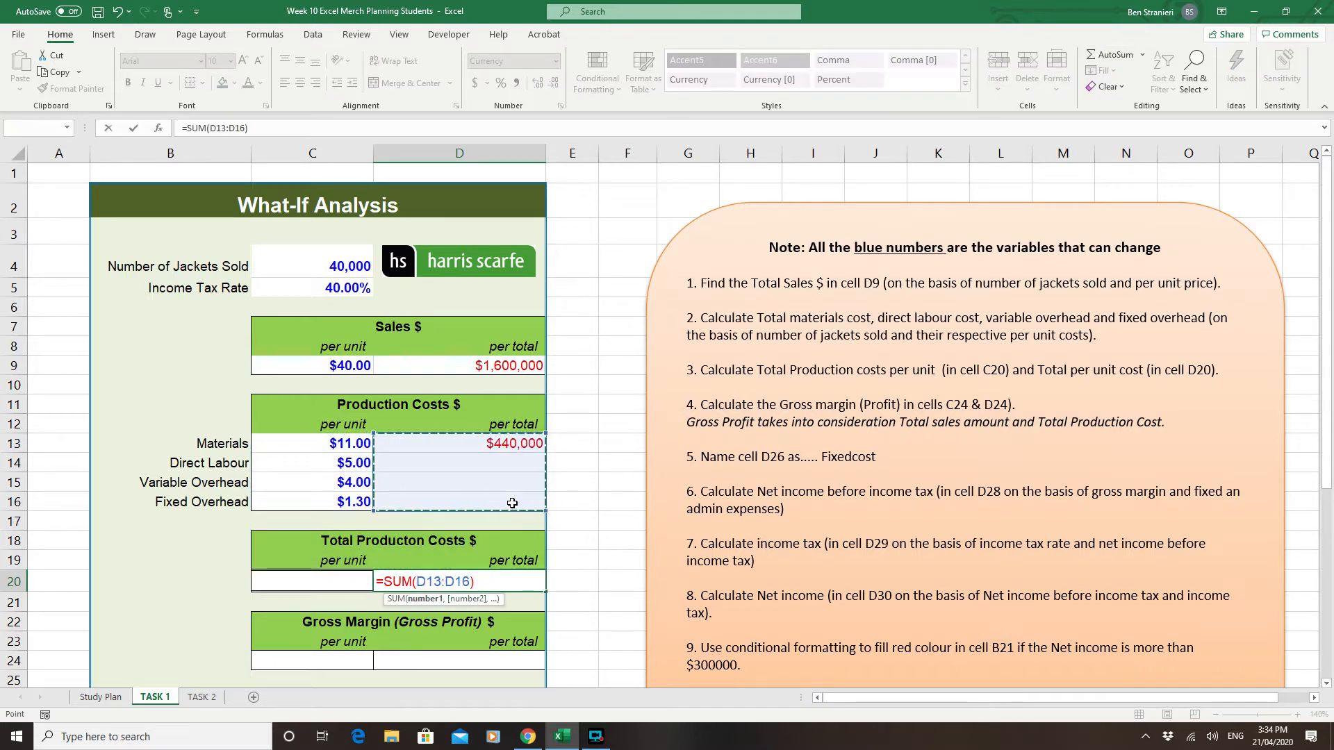
key("Return")
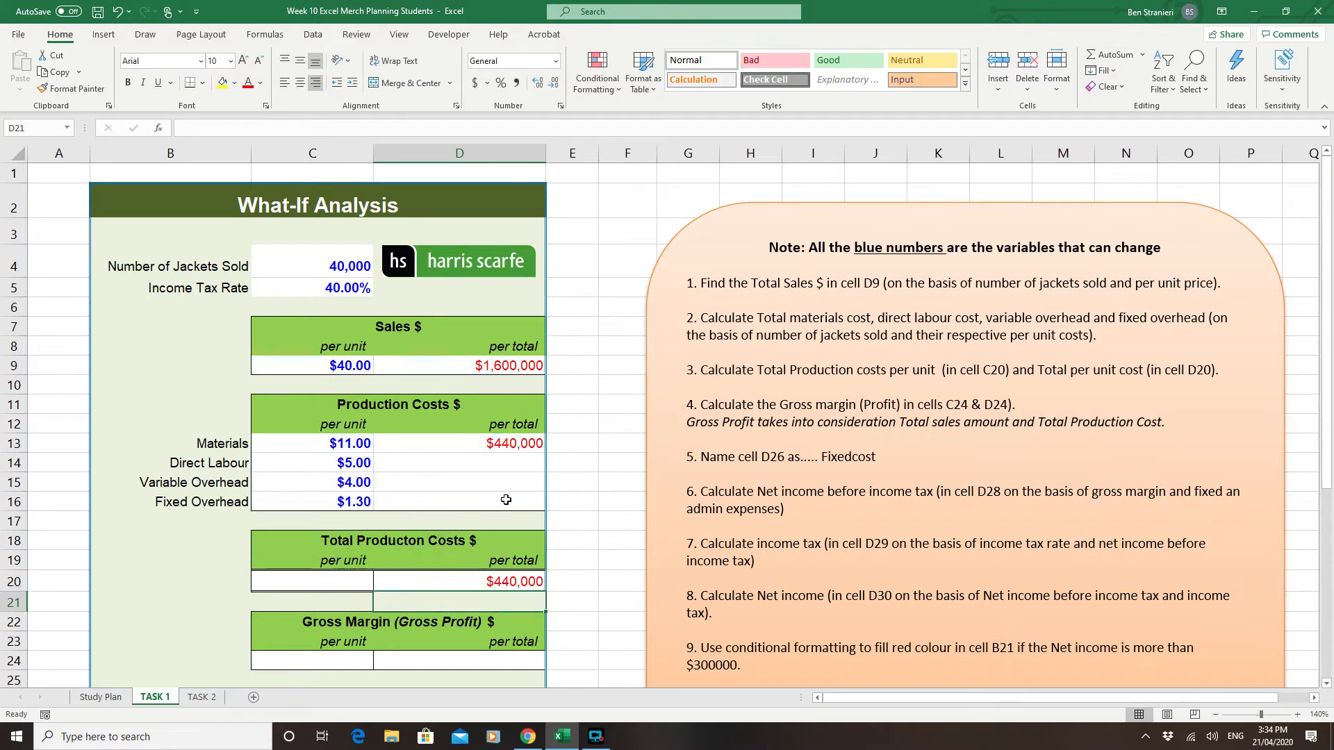
left_click(465, 460)
left_click(460, 503)
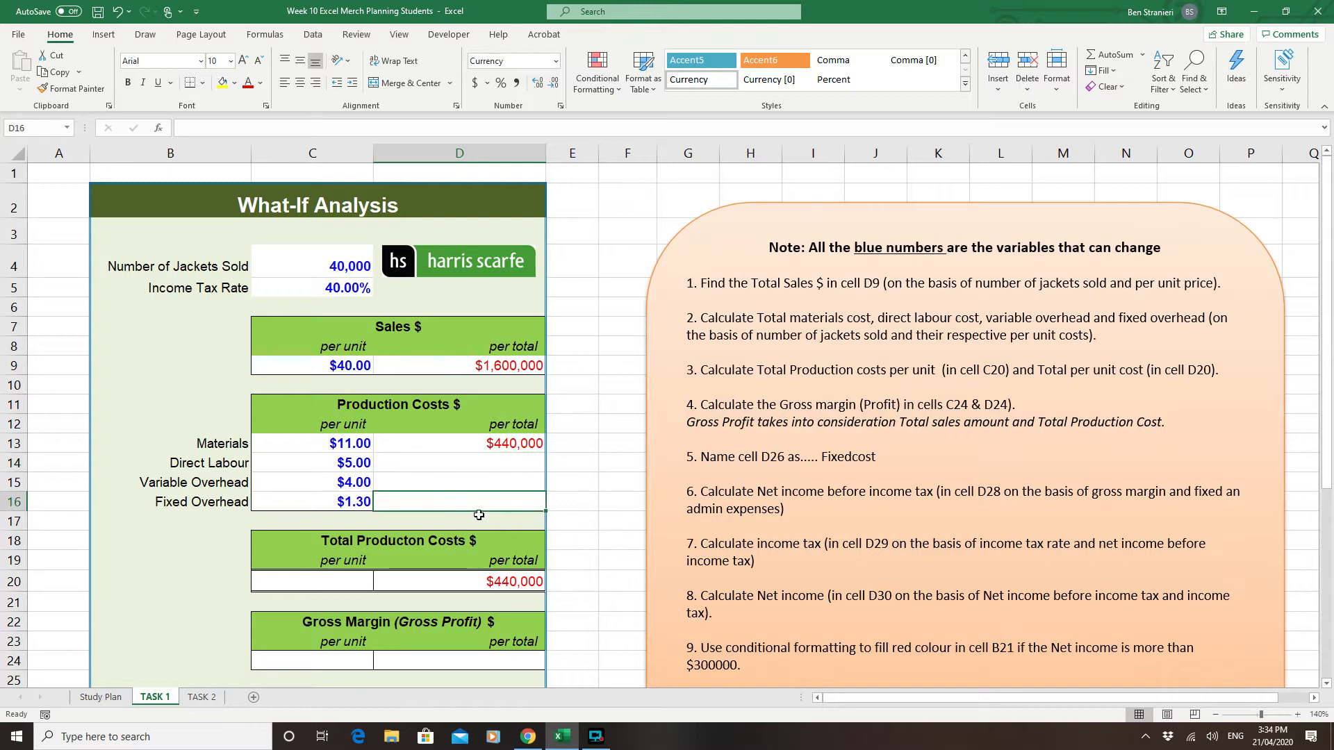
Step: Calculate the total gross margin in cell D24 as total sales minus total production costs, =D9-D20
scroll(551, 481, "down", 1)
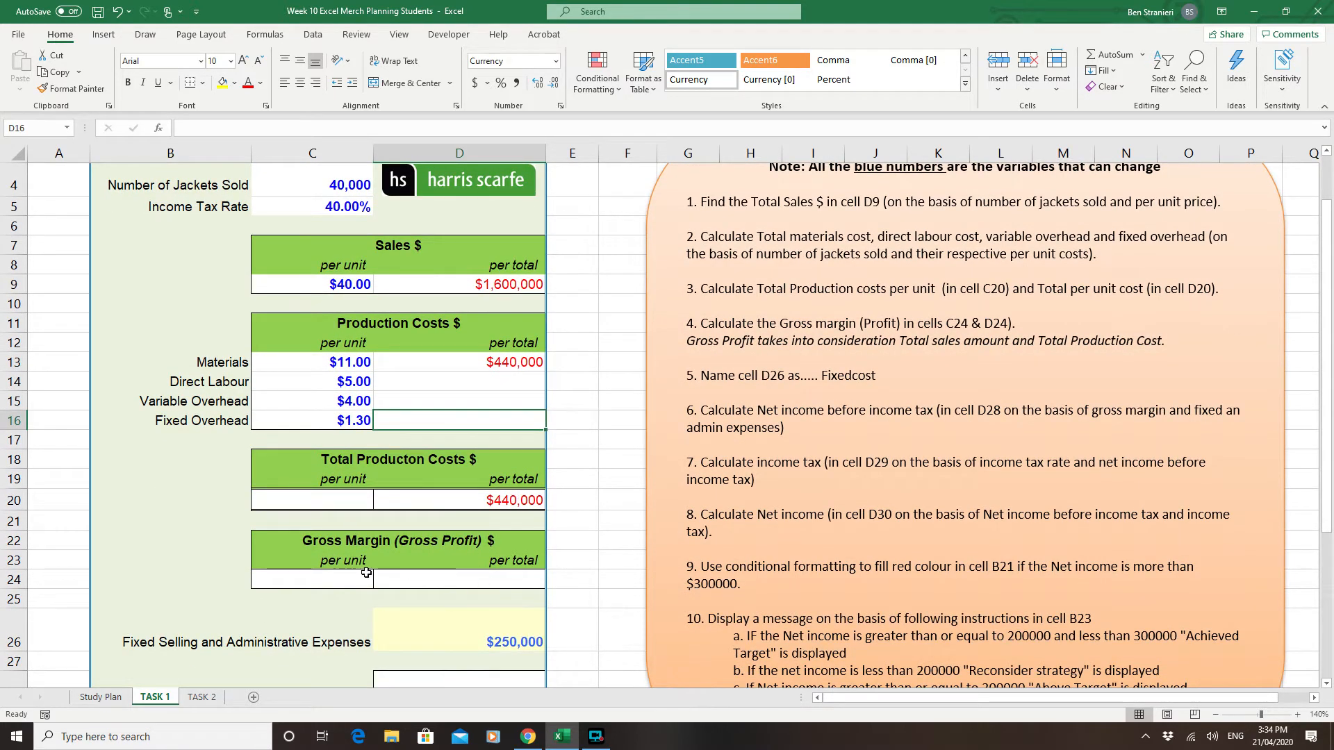
left_click(459, 576)
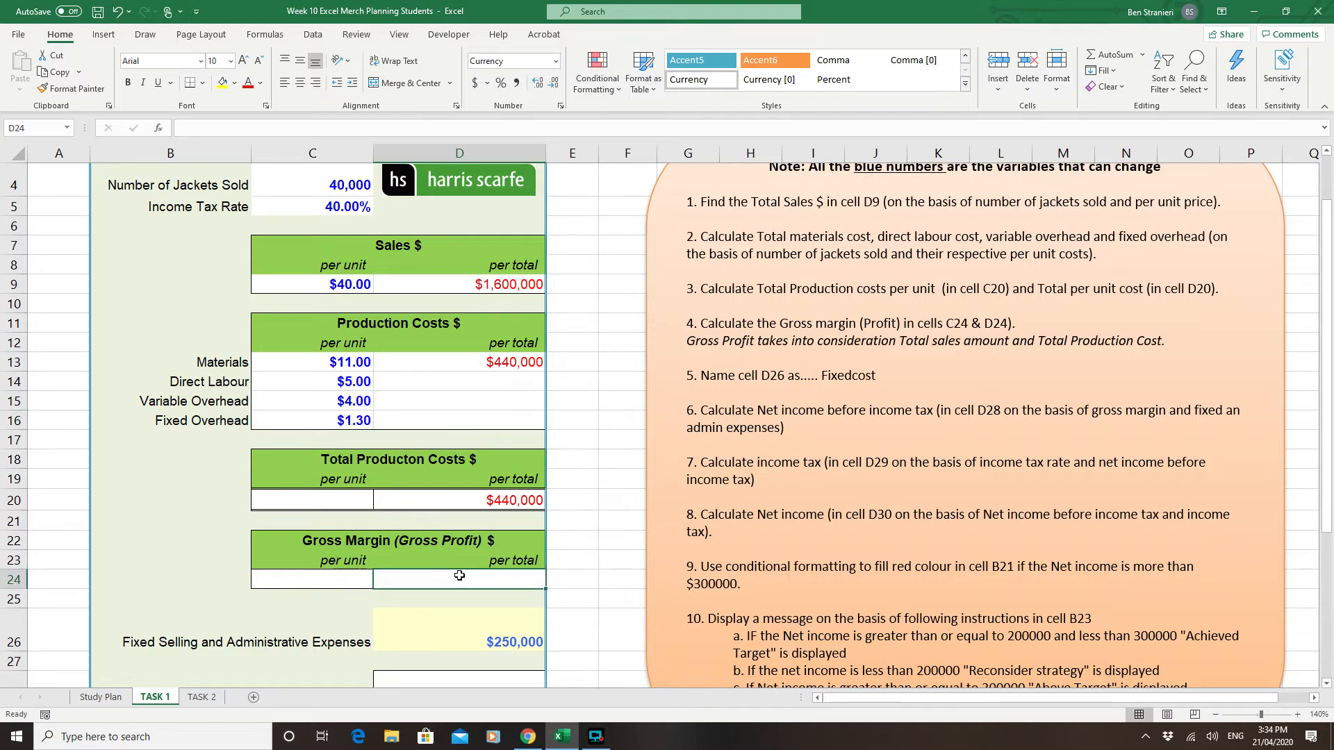
type("=")
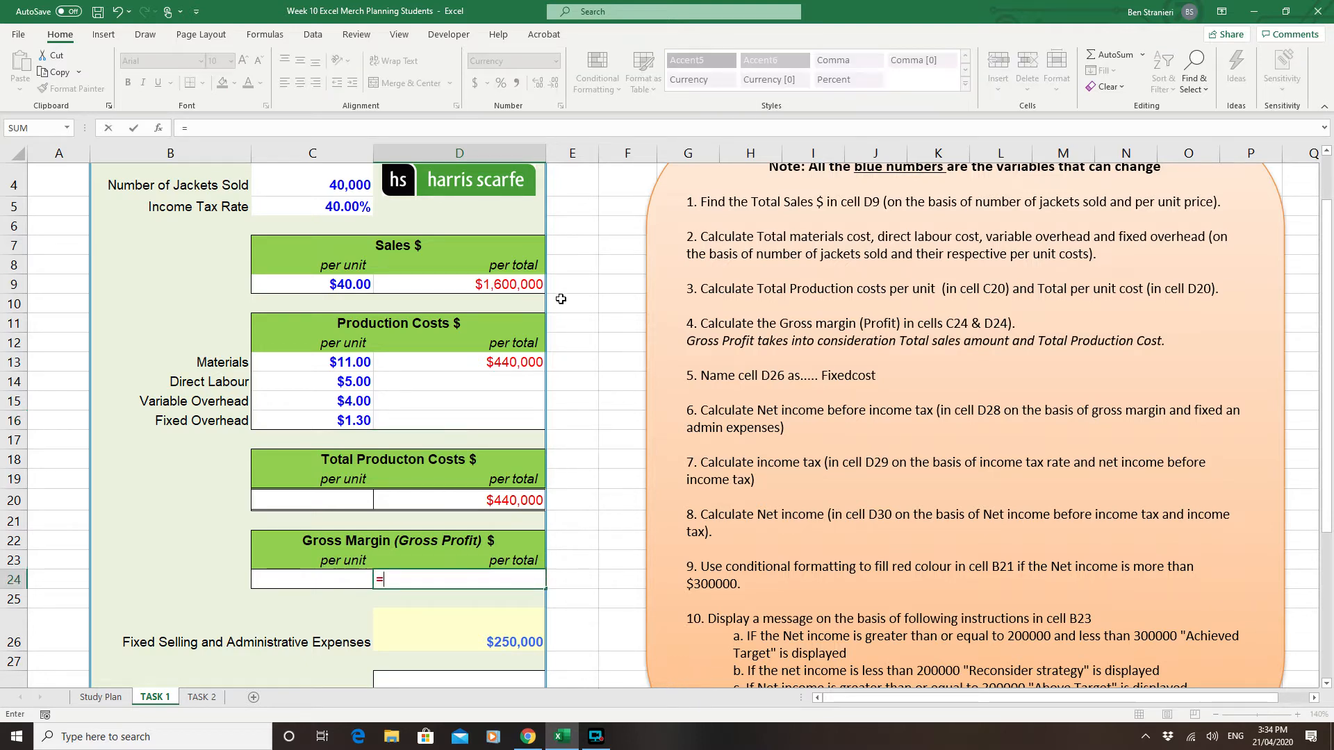
left_click(483, 284)
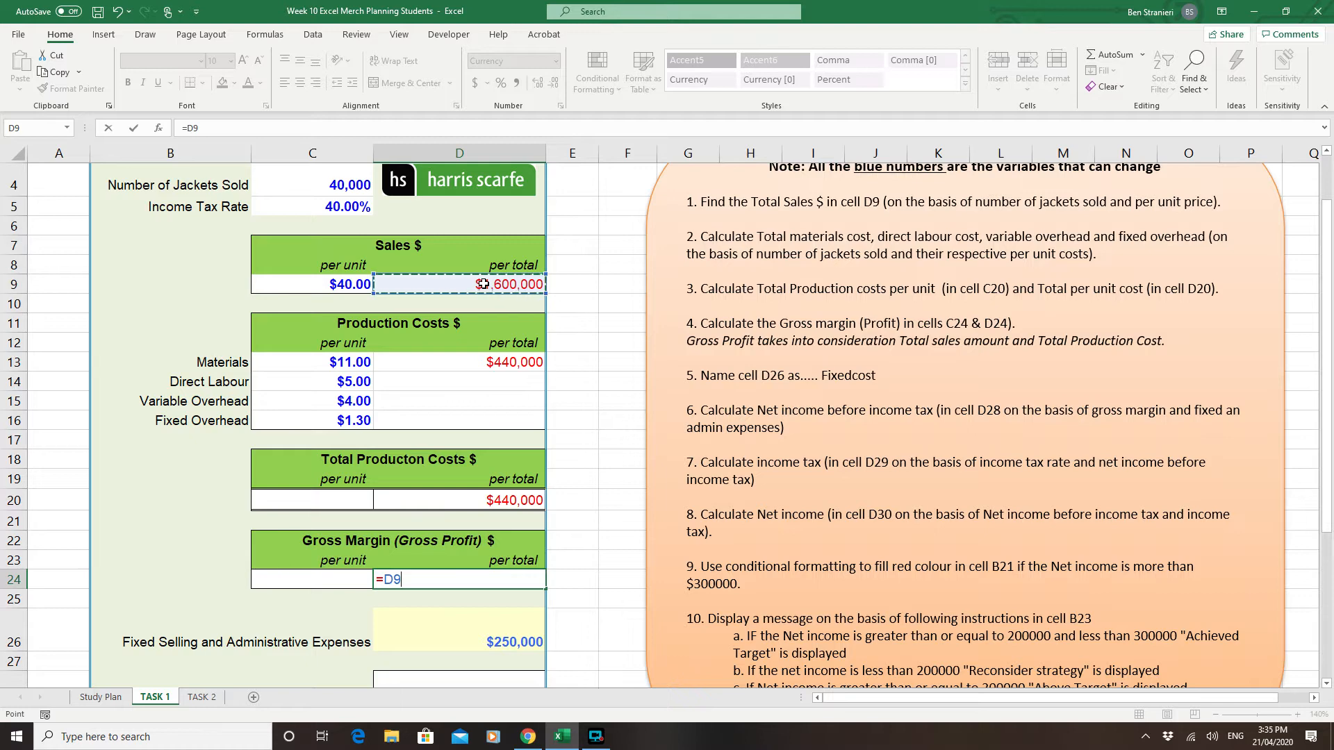
type("-")
left_click(489, 498)
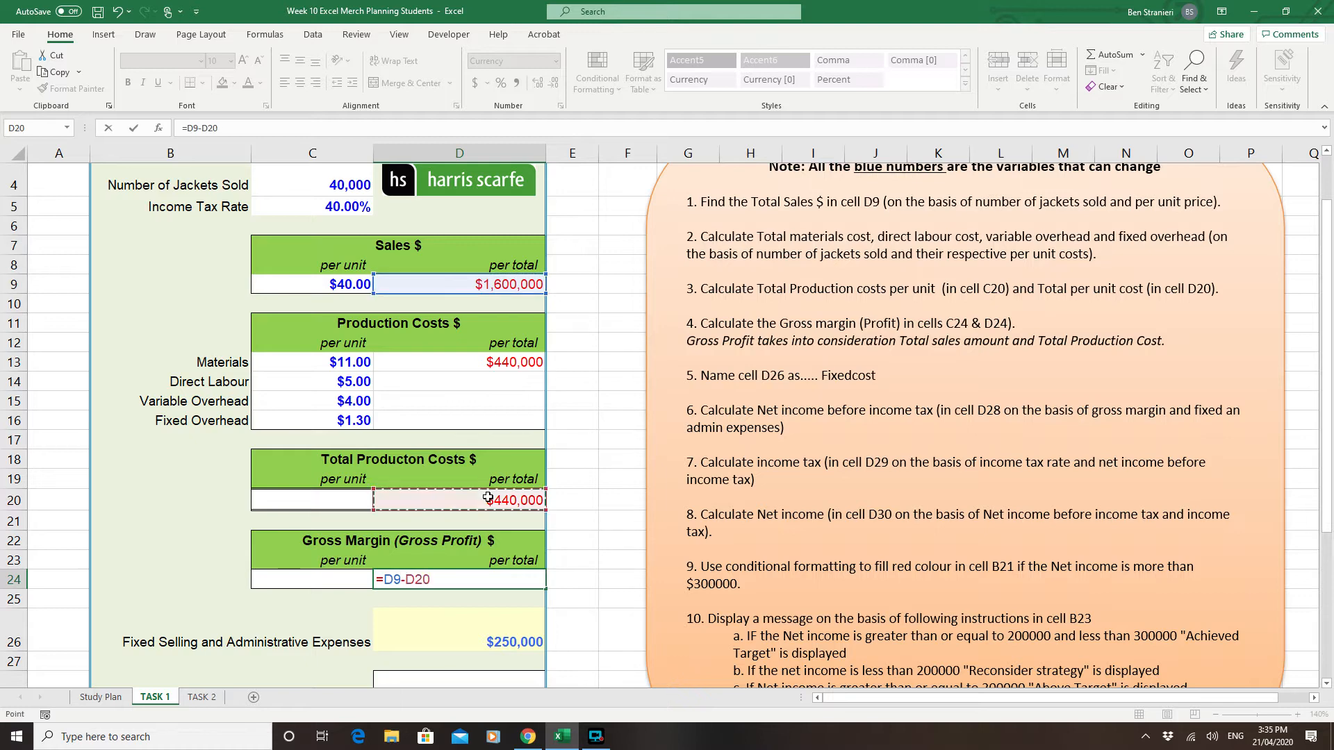
key("Return")
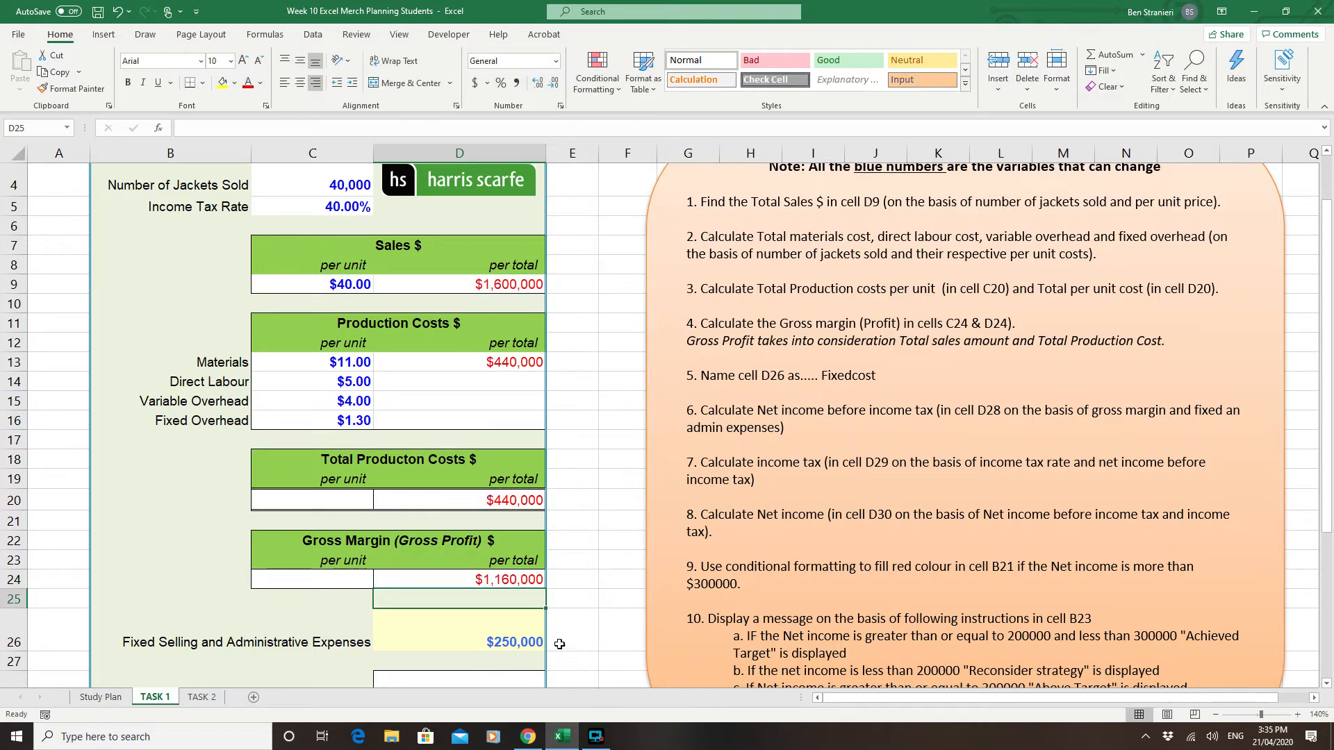
Step: Calculate net income before income tax in cell D28 as gross margin minus fixed selling and administrative expenses, =D24-D26
scroll(568, 612, "down", 1)
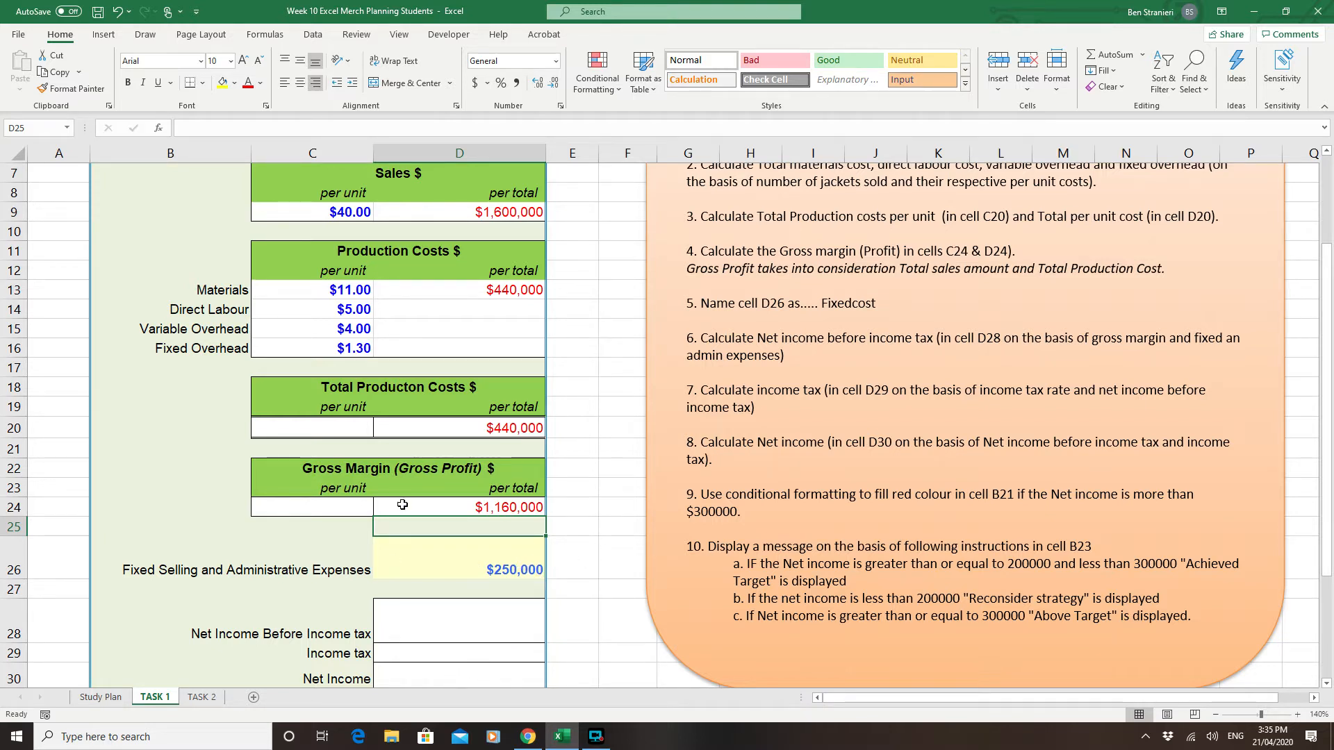
left_click(455, 621)
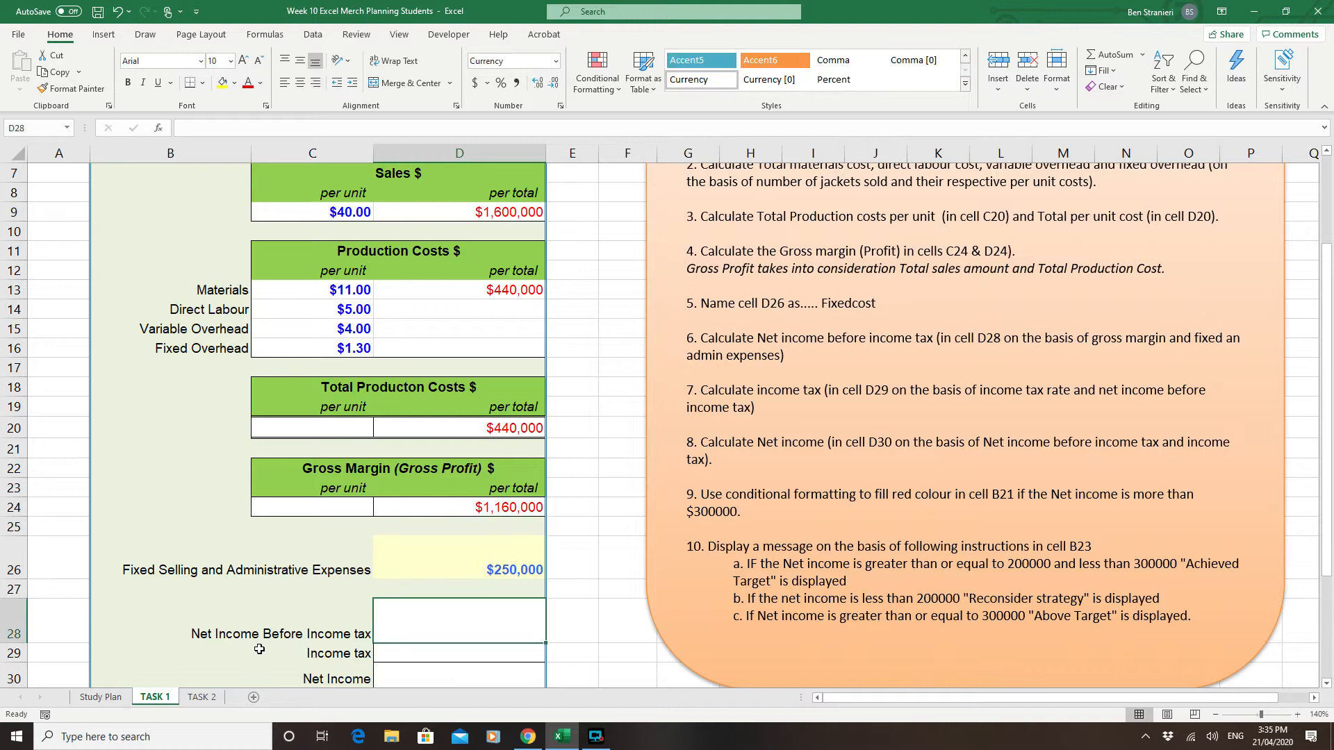
type("=")
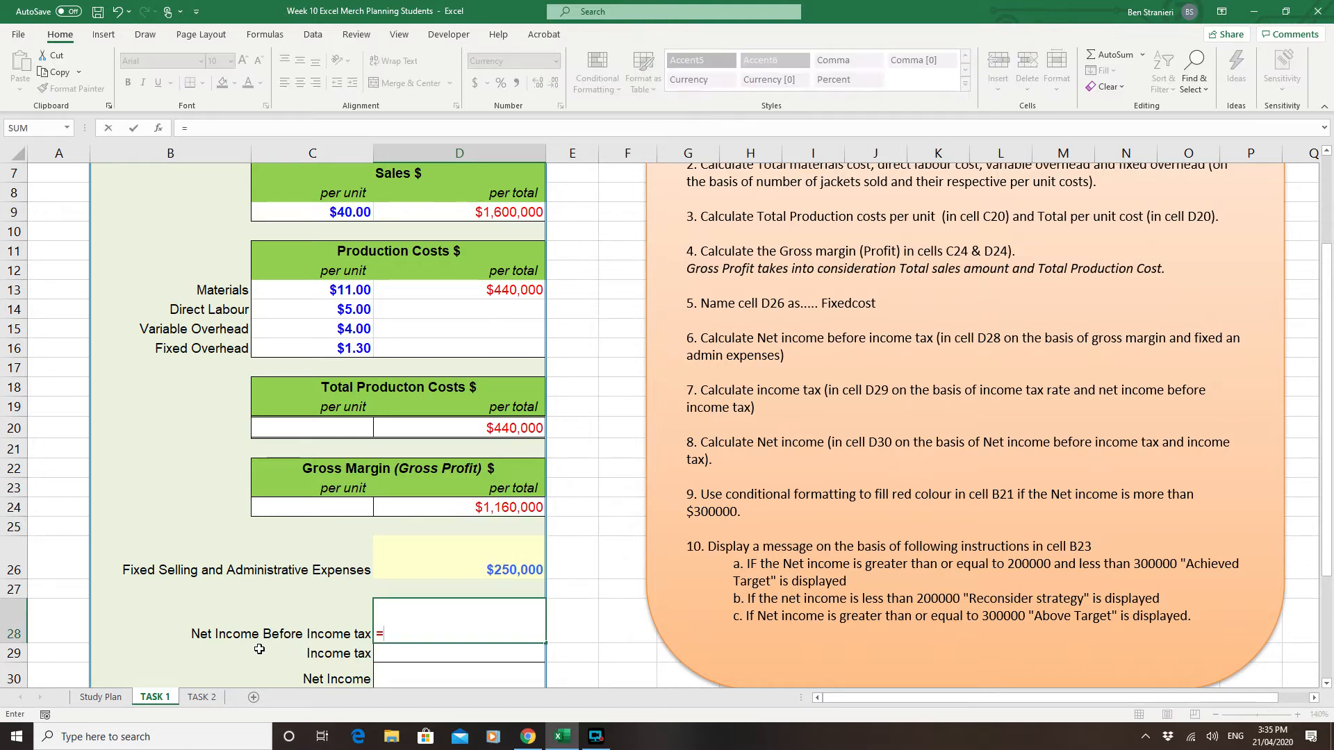
left_click(529, 510)
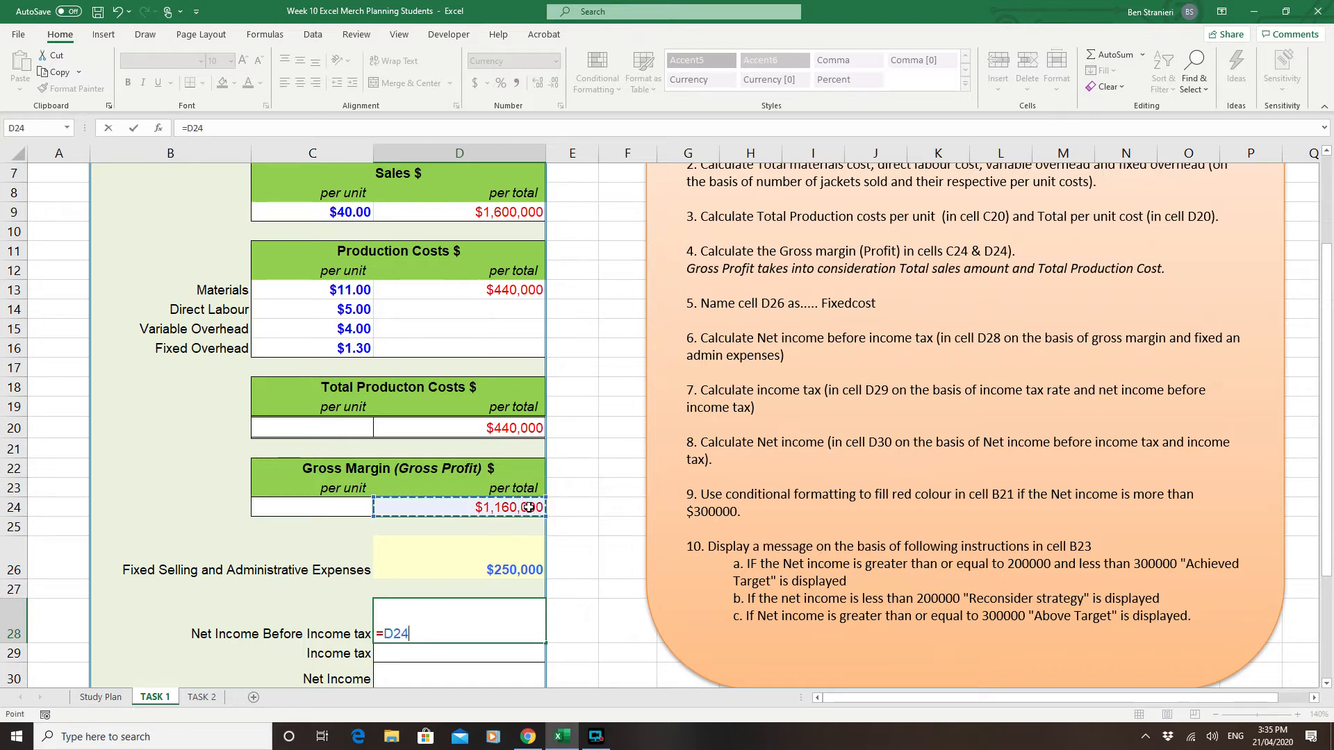
type("-")
left_click(497, 564)
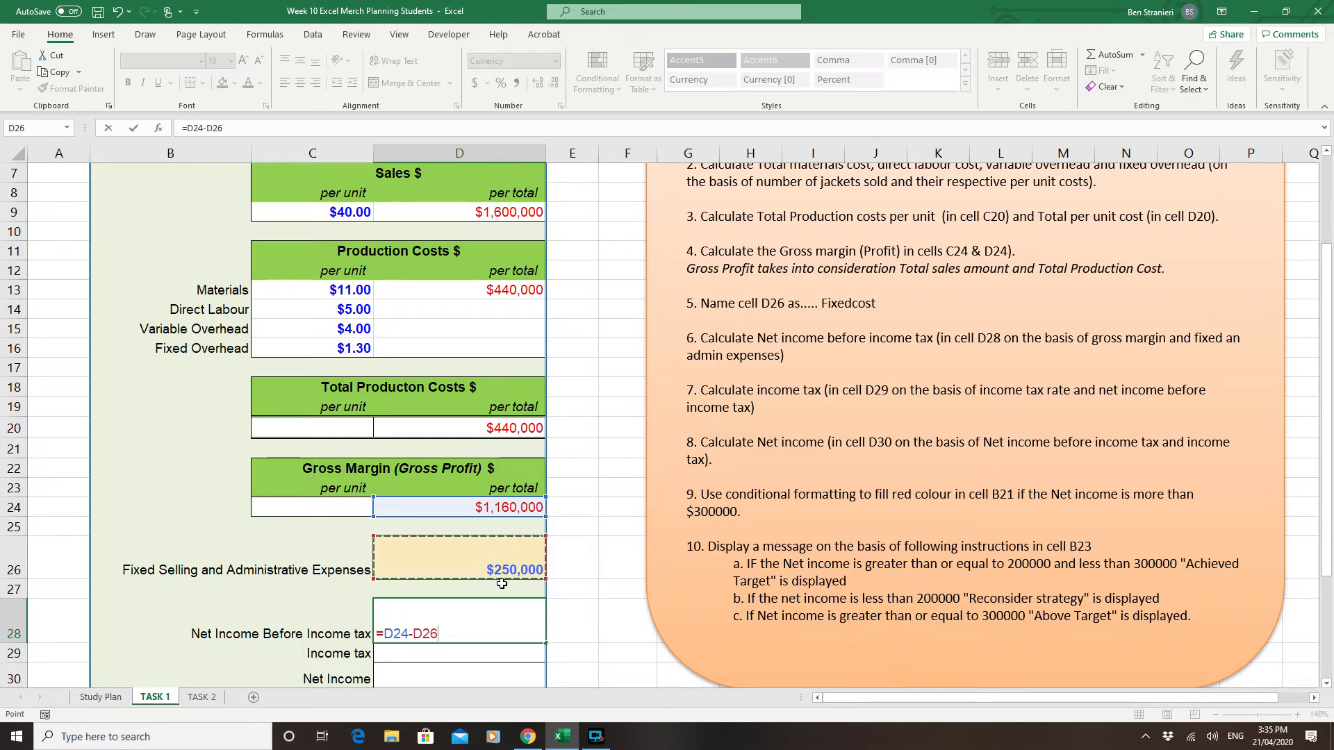
key("Return")
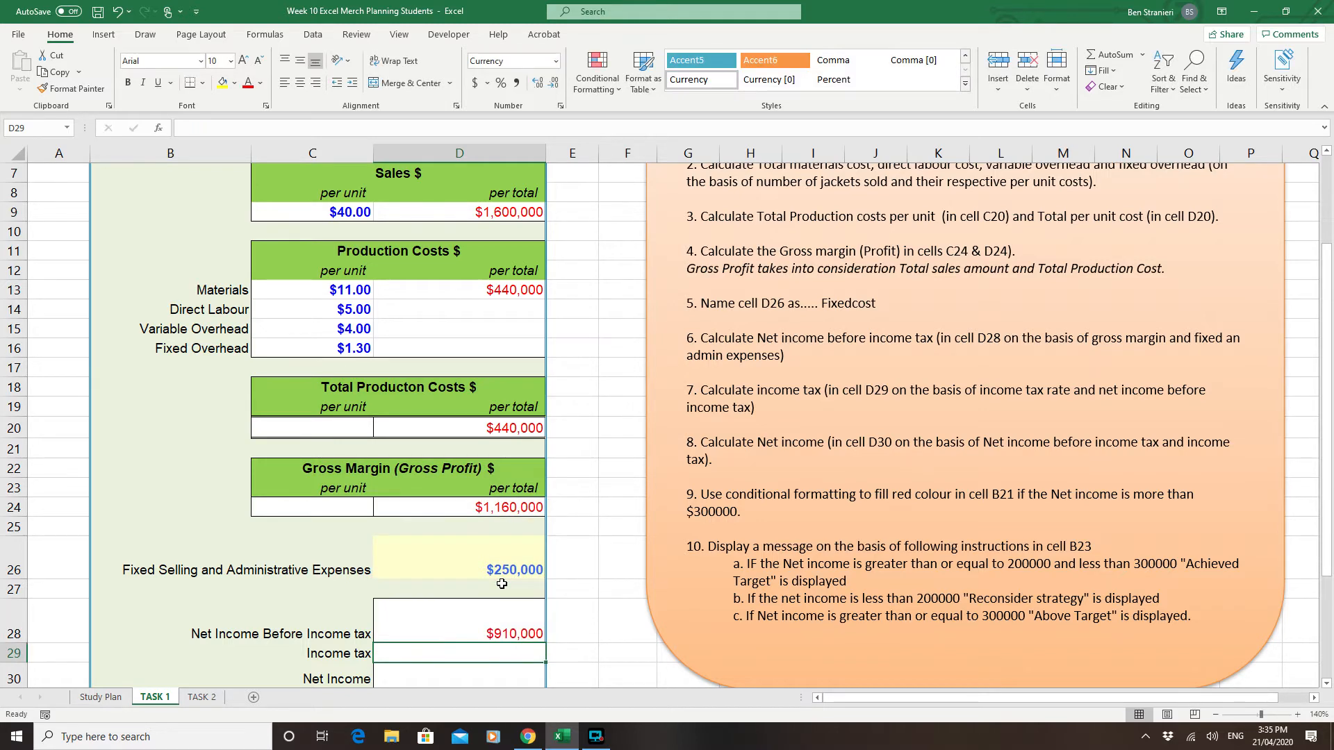
key("Up")
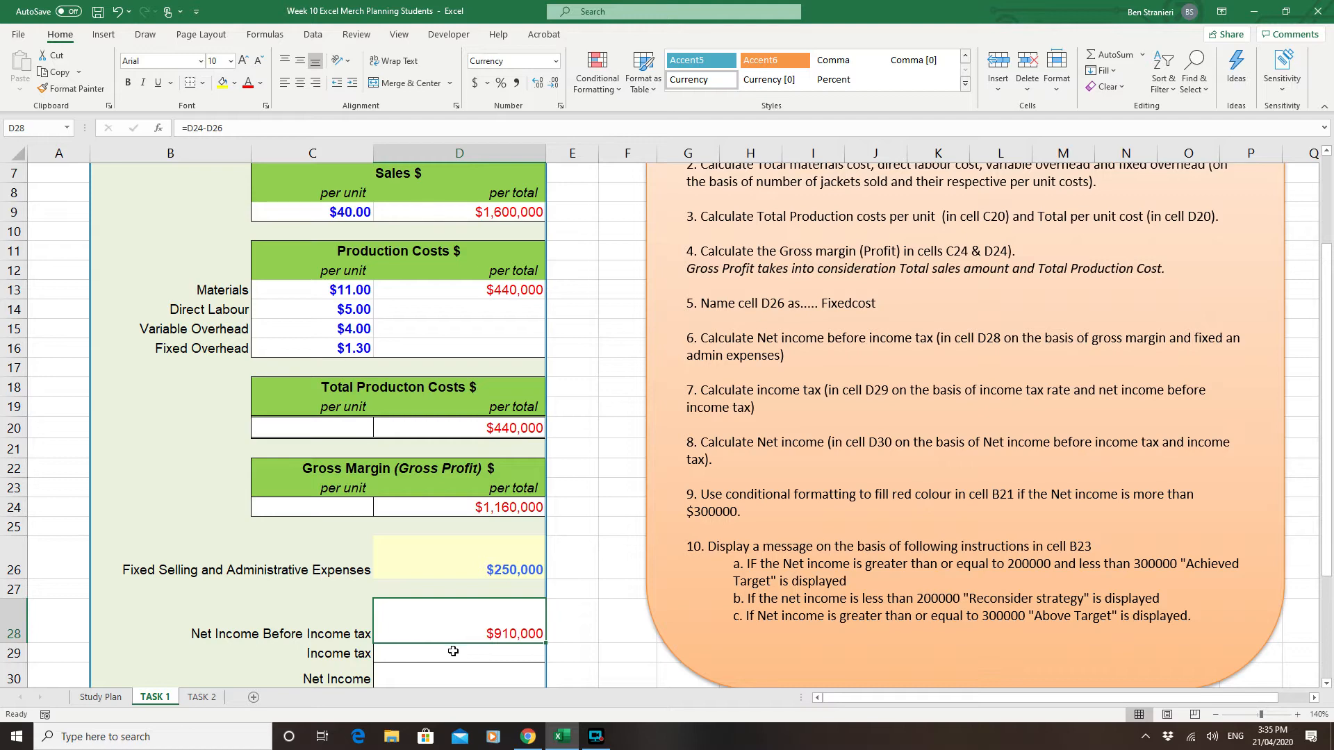
Step: Calculate the income tax in cell D29 by multiplying net income before tax in D28 by the tax rate in C5
scroll(519, 634, "up", 2)
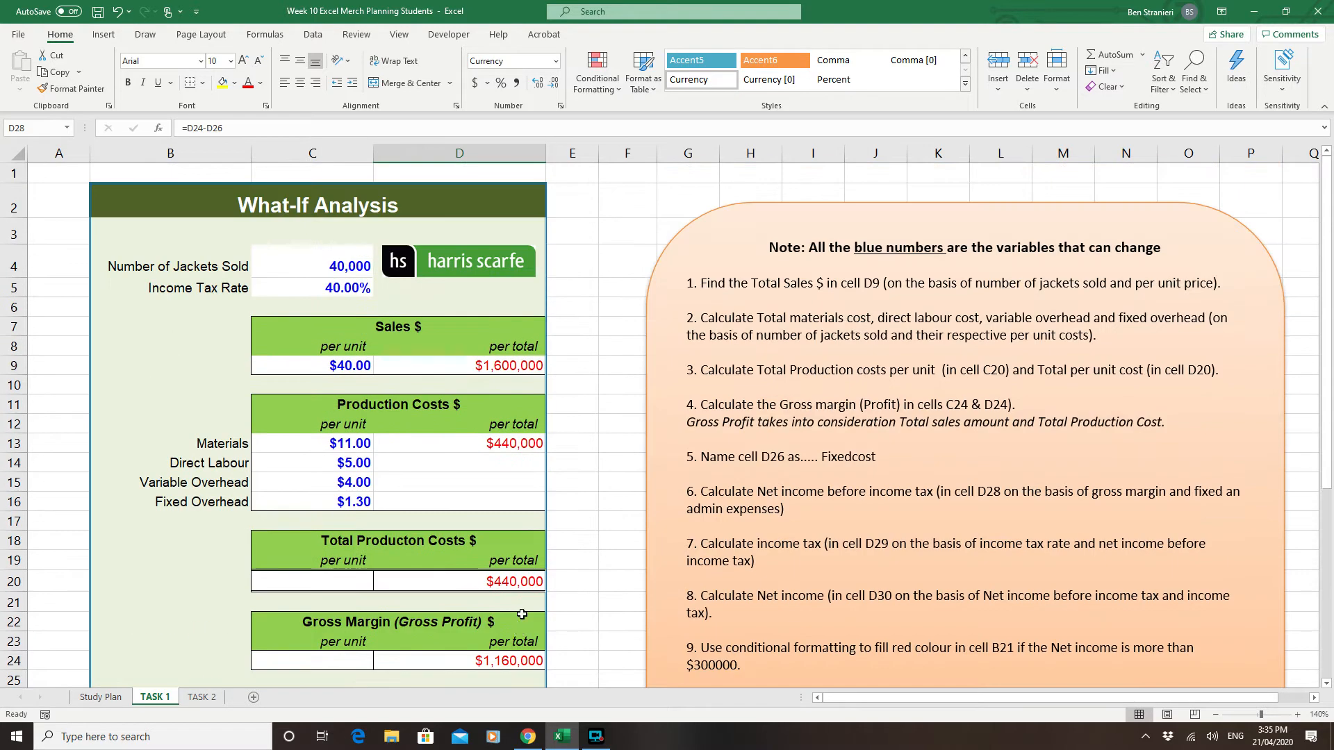
scroll(476, 560, "down", 3)
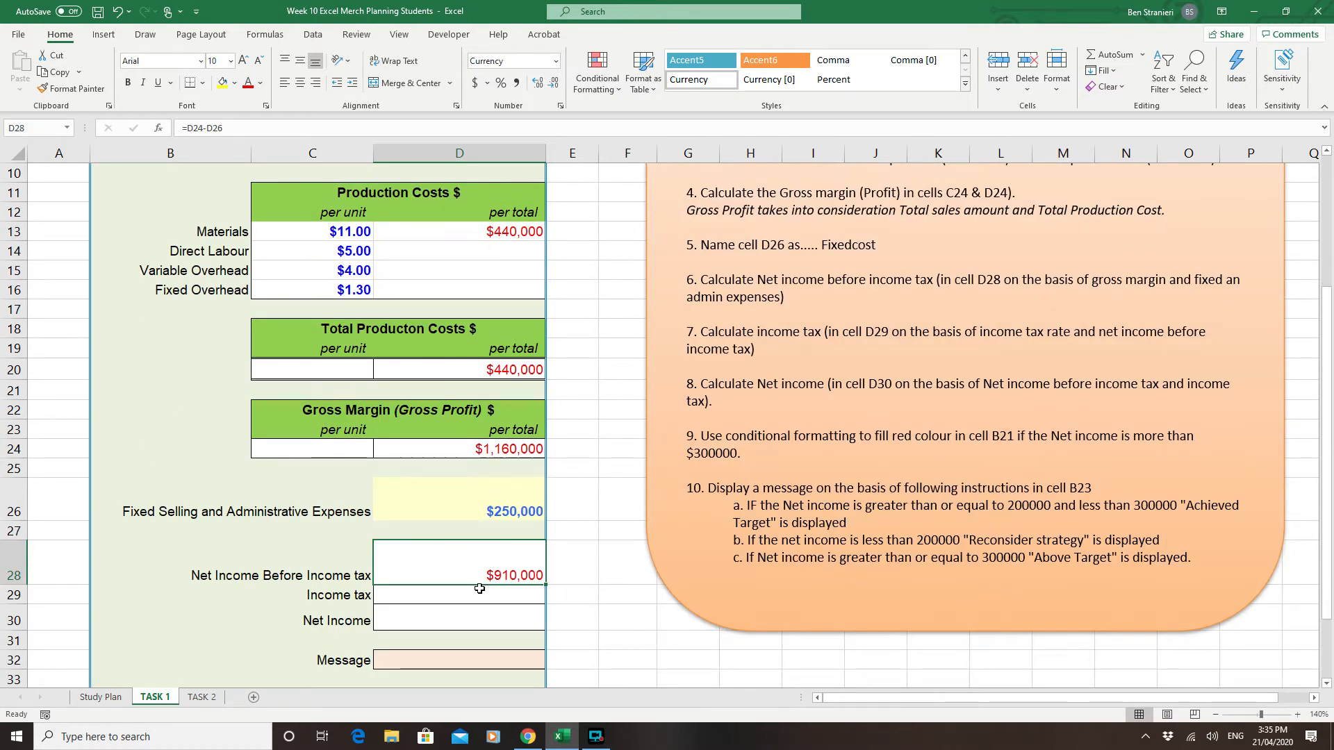
left_click(480, 593)
type("=")
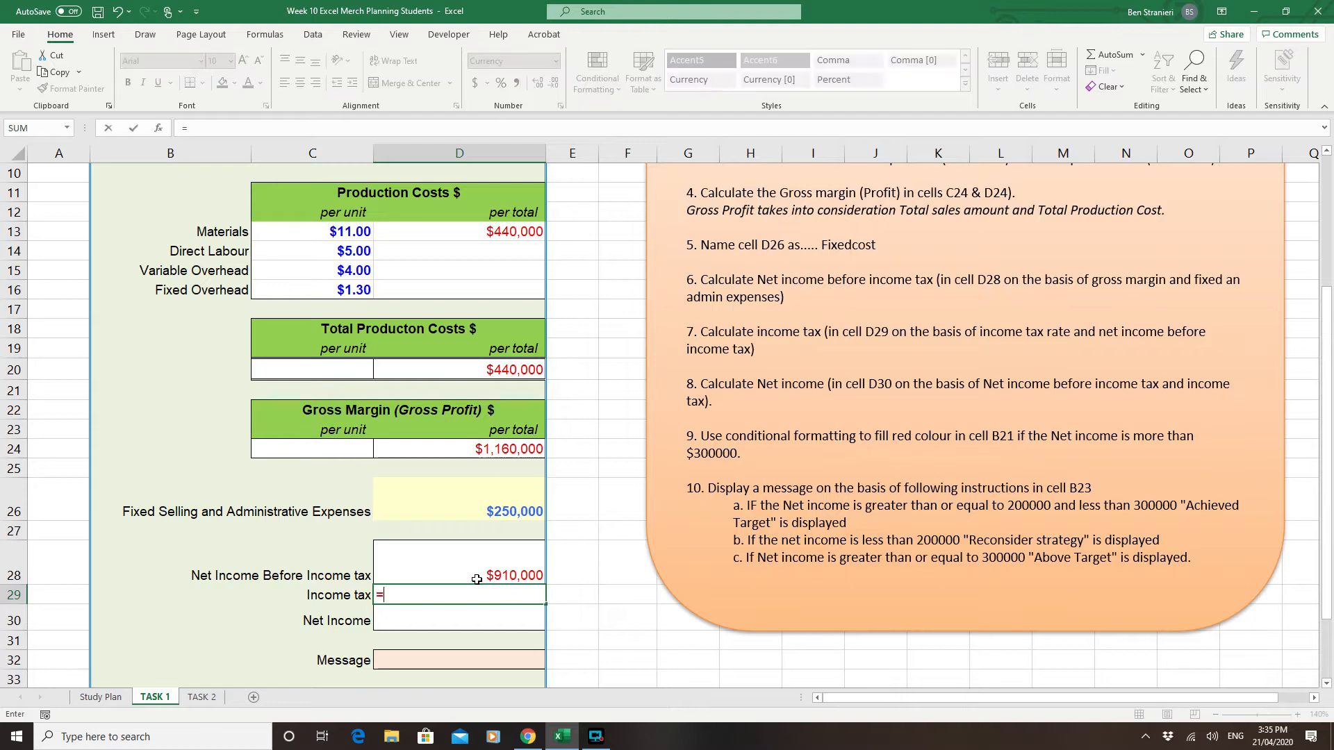
left_click(480, 564)
type("*")
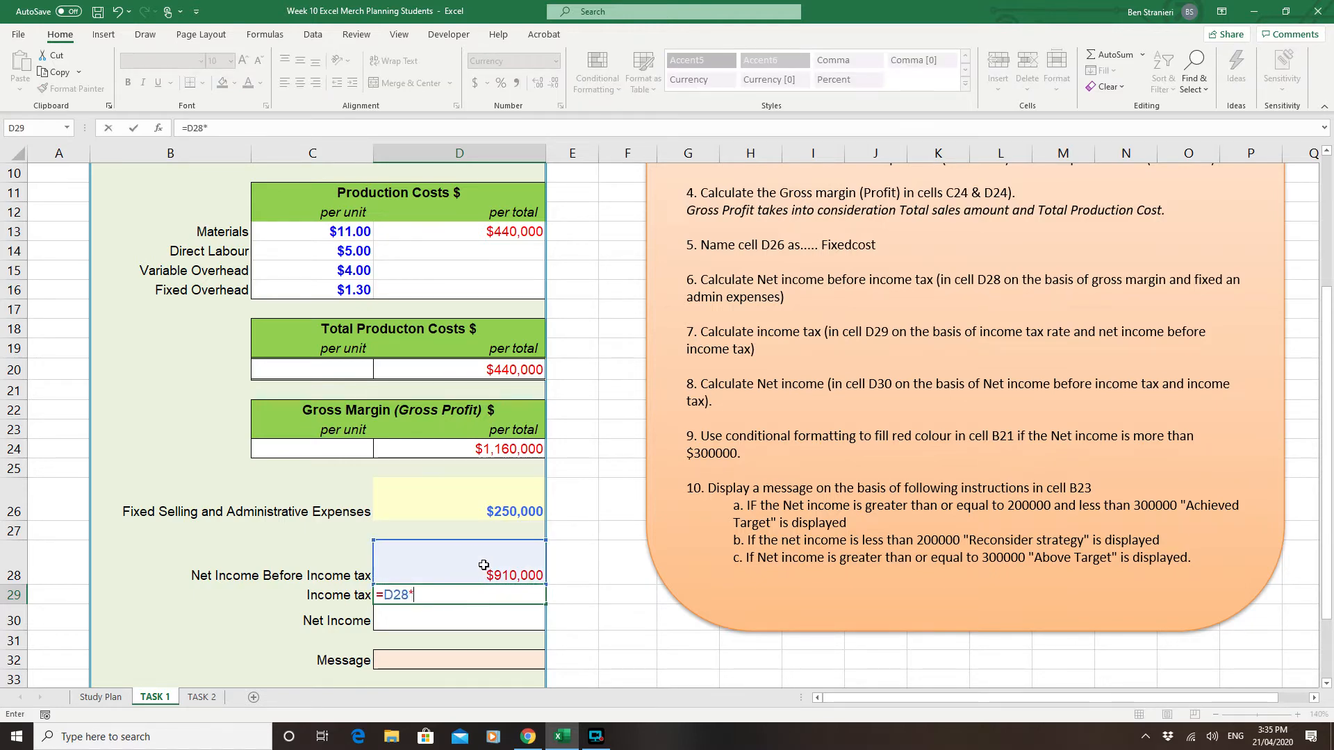
scroll(462, 595, "up", 3)
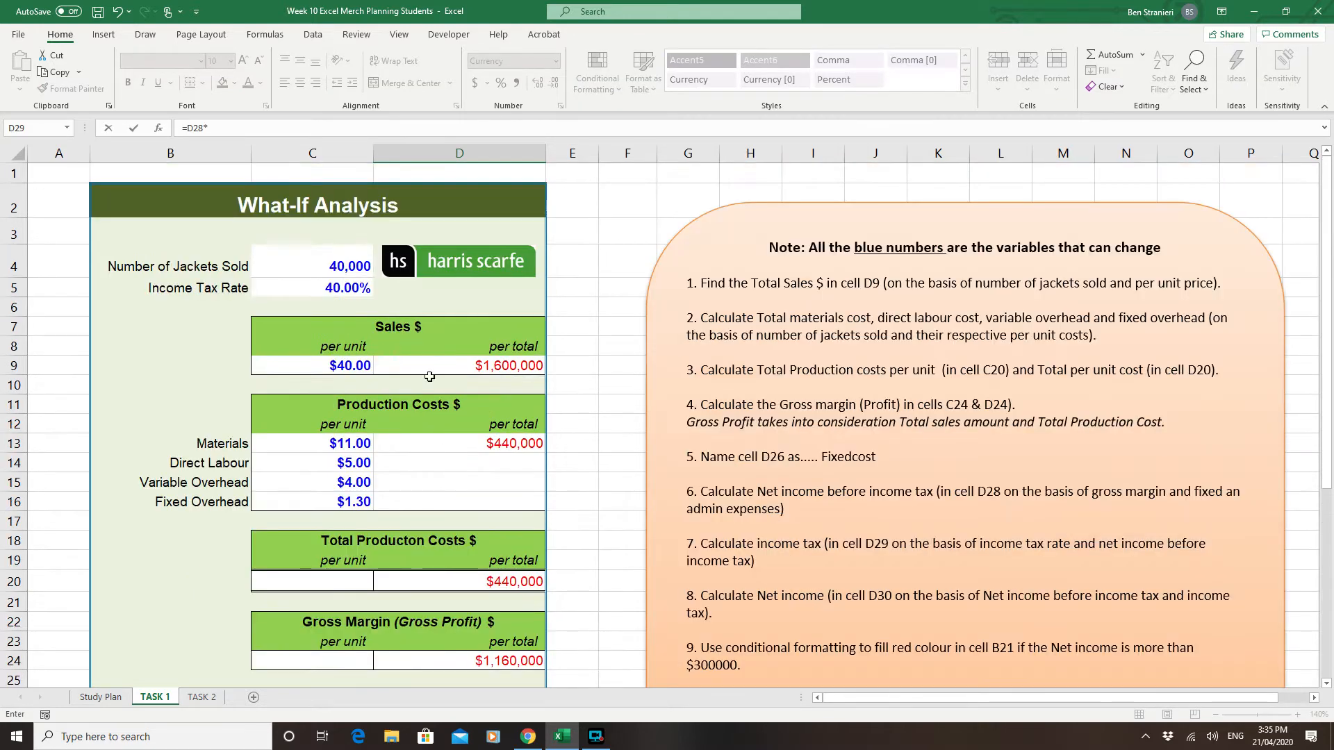
left_click(347, 289)
key("Return")
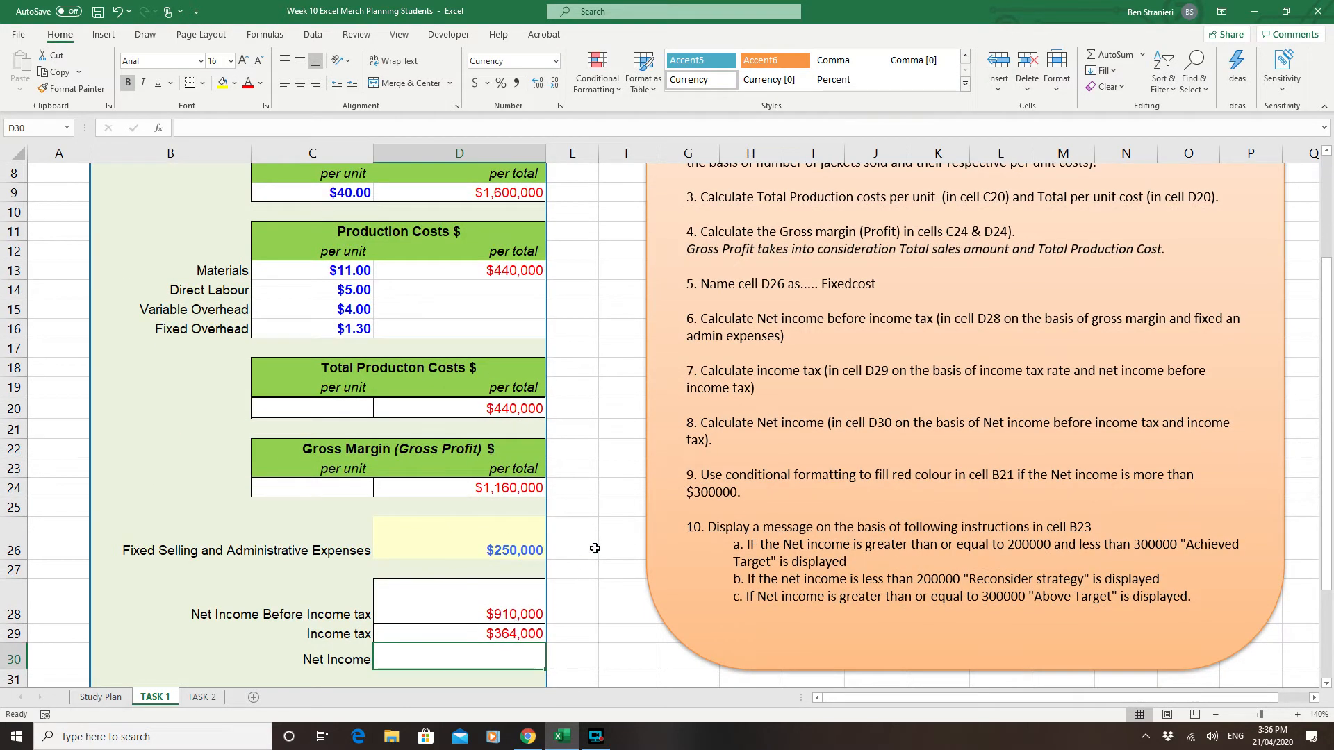
Step: Calculate net income in cell D30 as net income before tax minus income tax, =D28-D29
type("=")
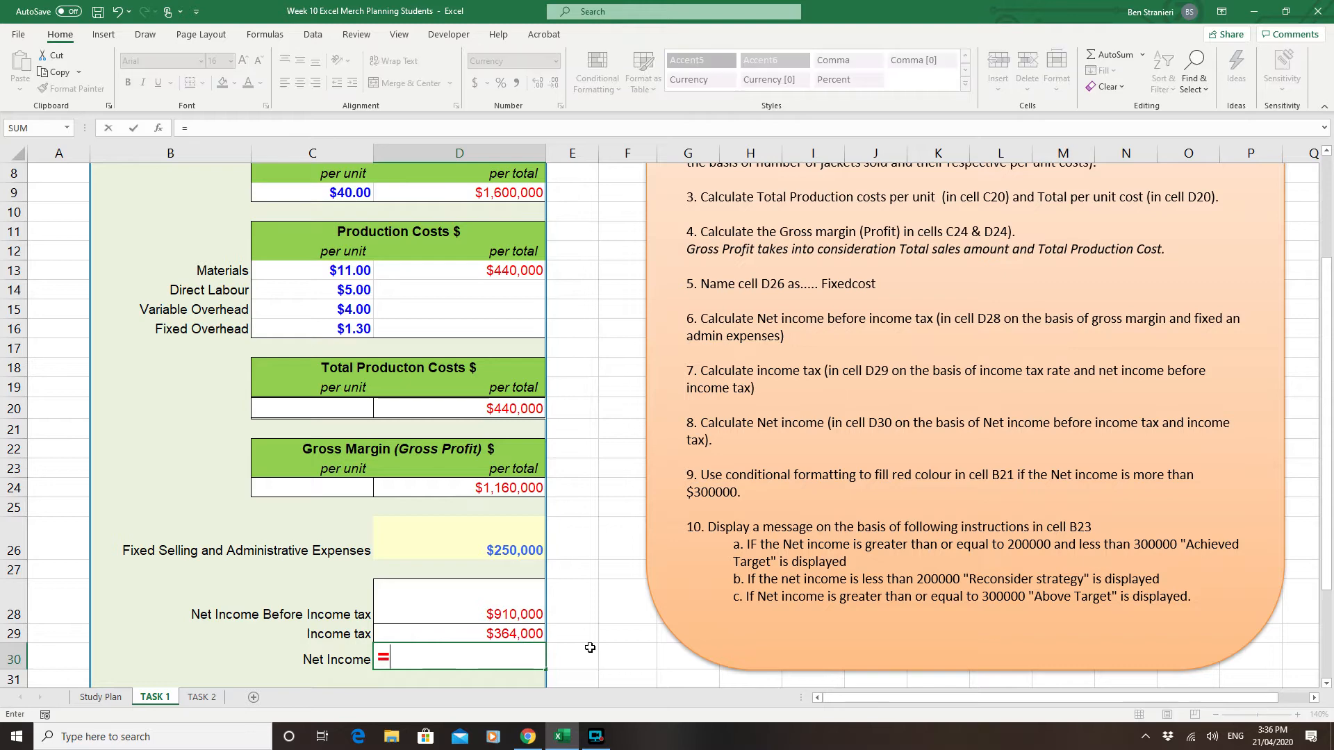
left_click(474, 607)
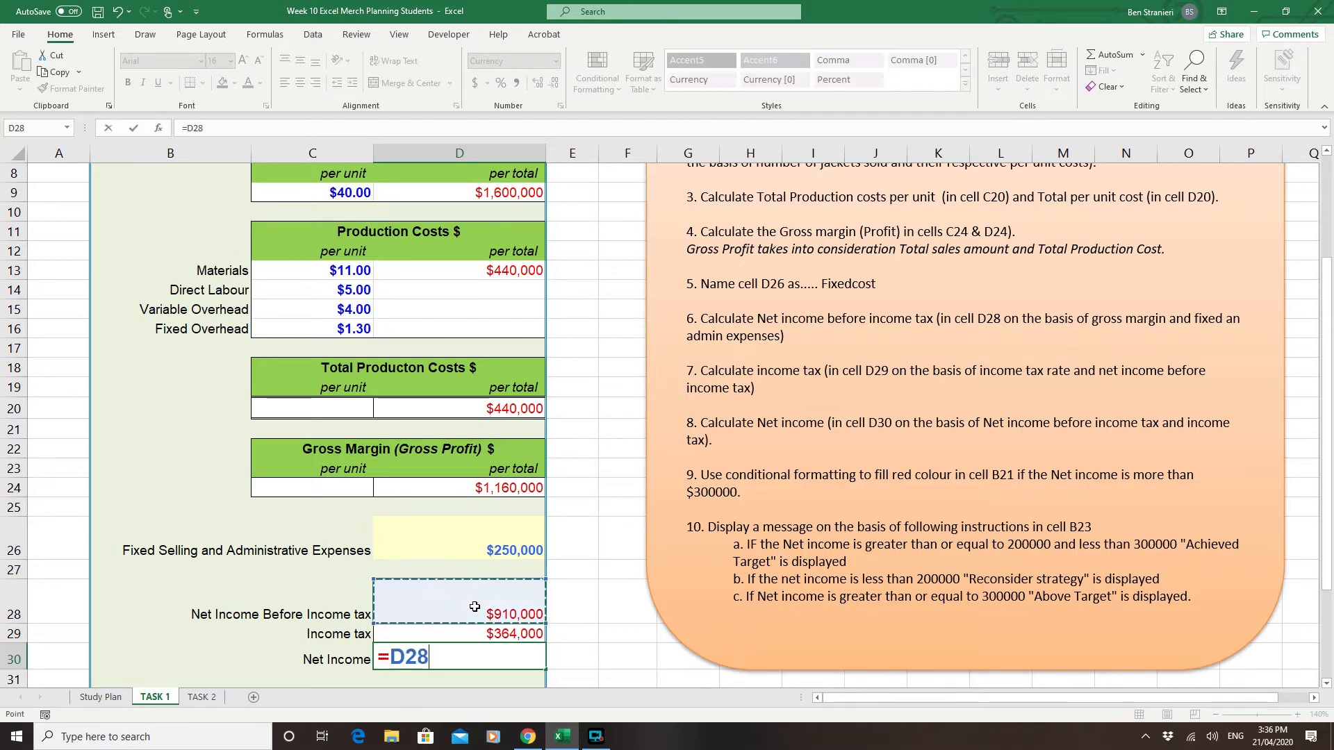
type("-")
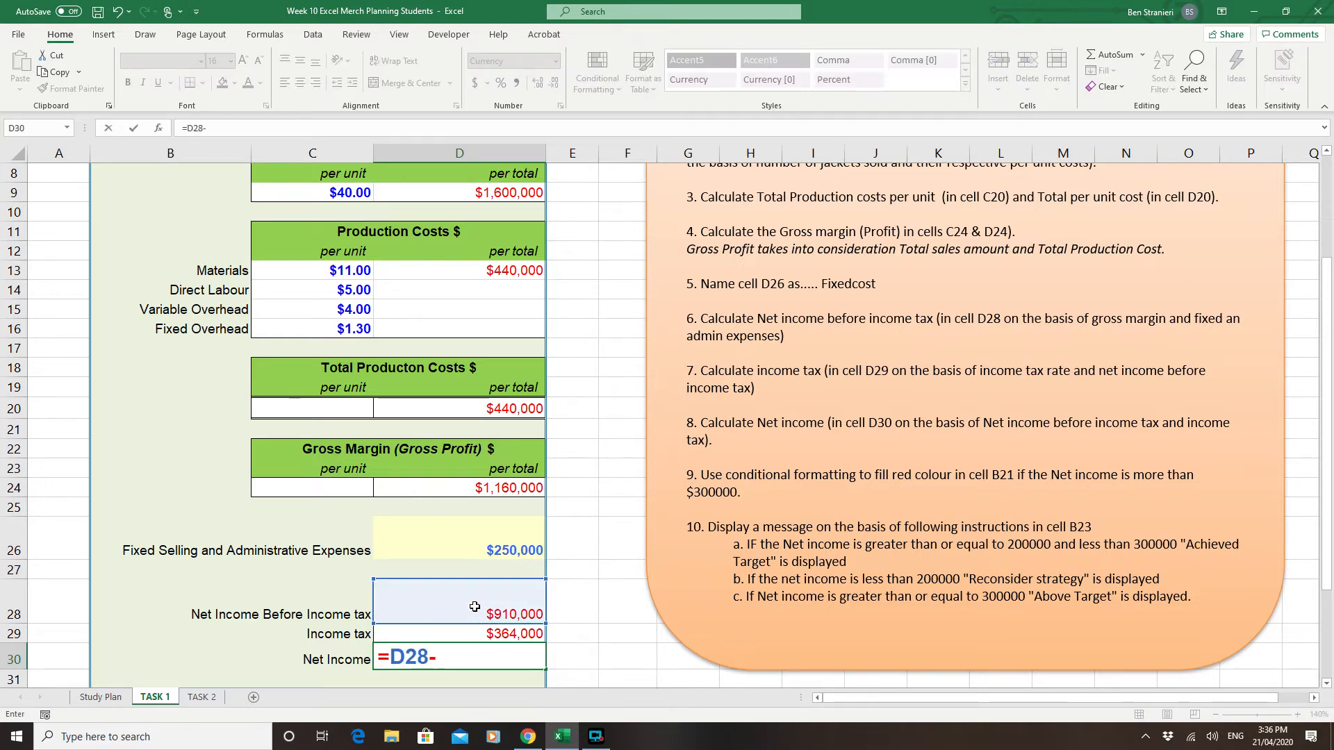
left_click(487, 630)
key("Return")
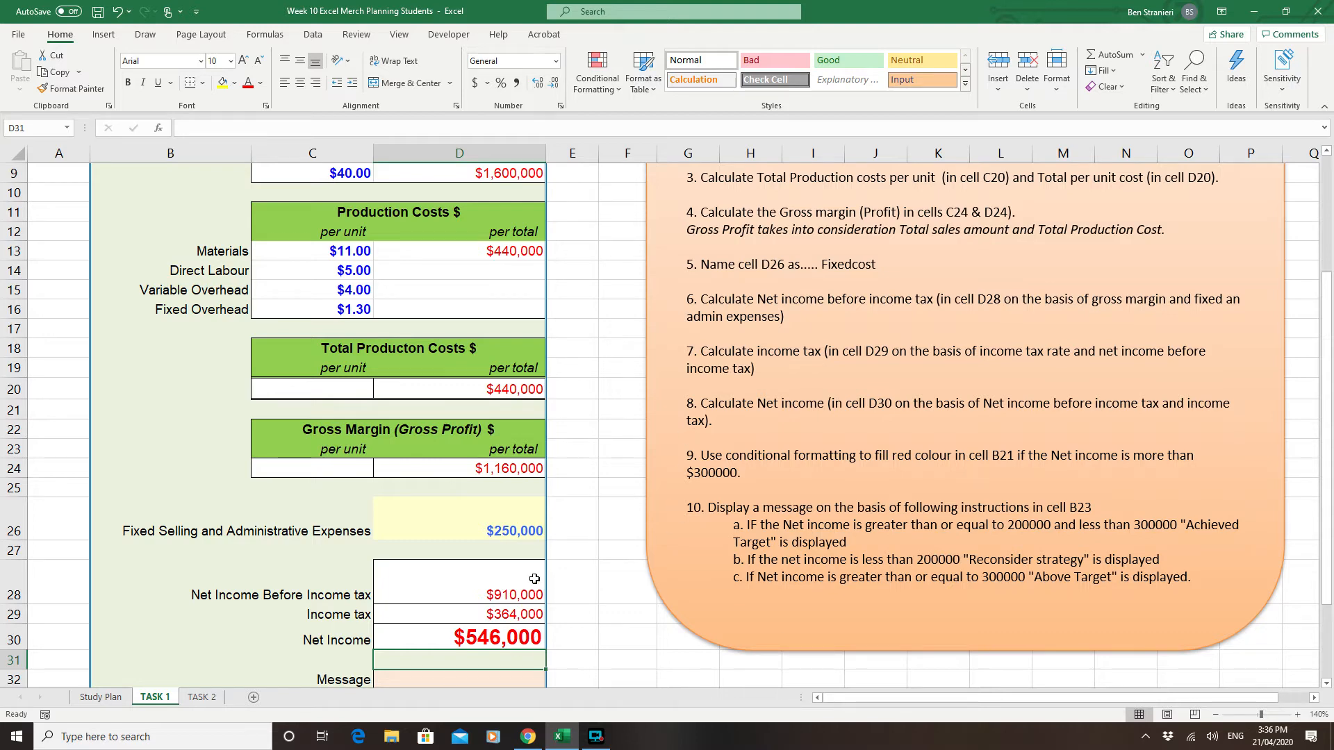
Step: Start an IF formula in the Message cell D32 that tests whether net income D30>=200000
scroll(541, 566, "down", 1)
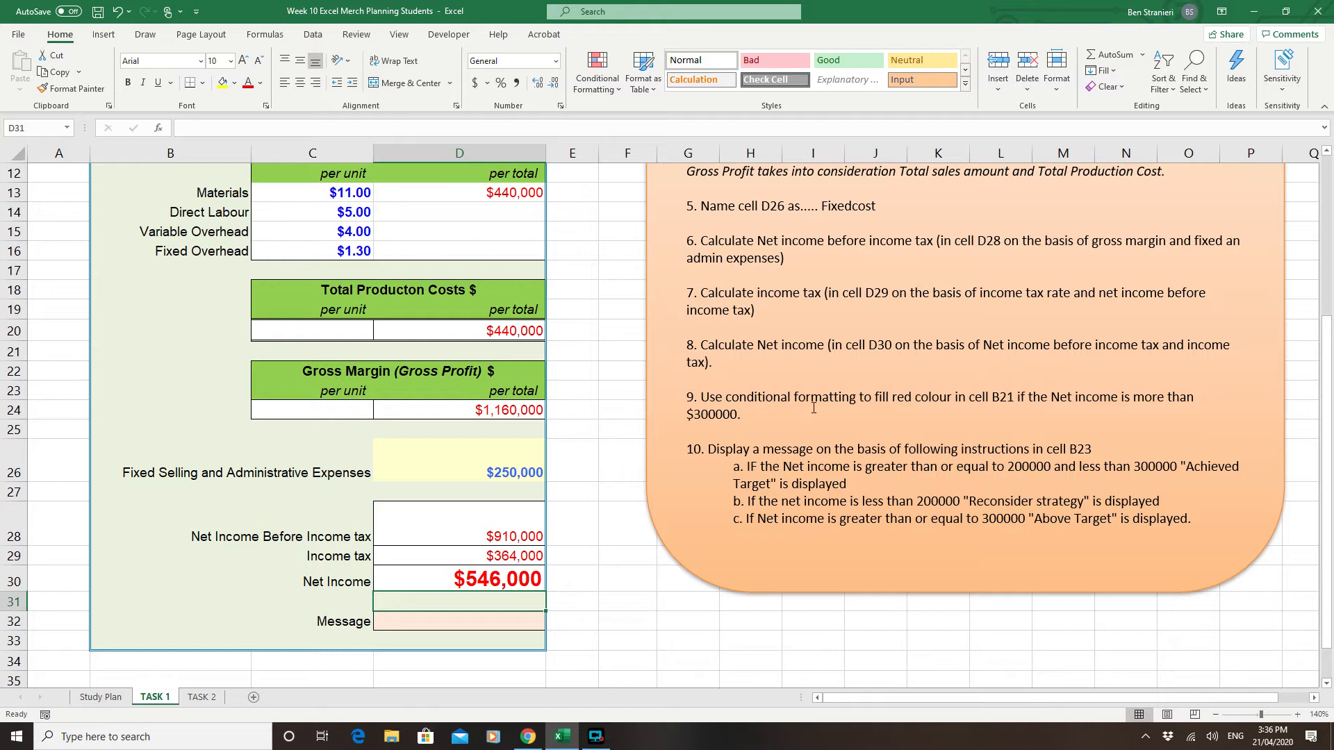
left_click(436, 617)
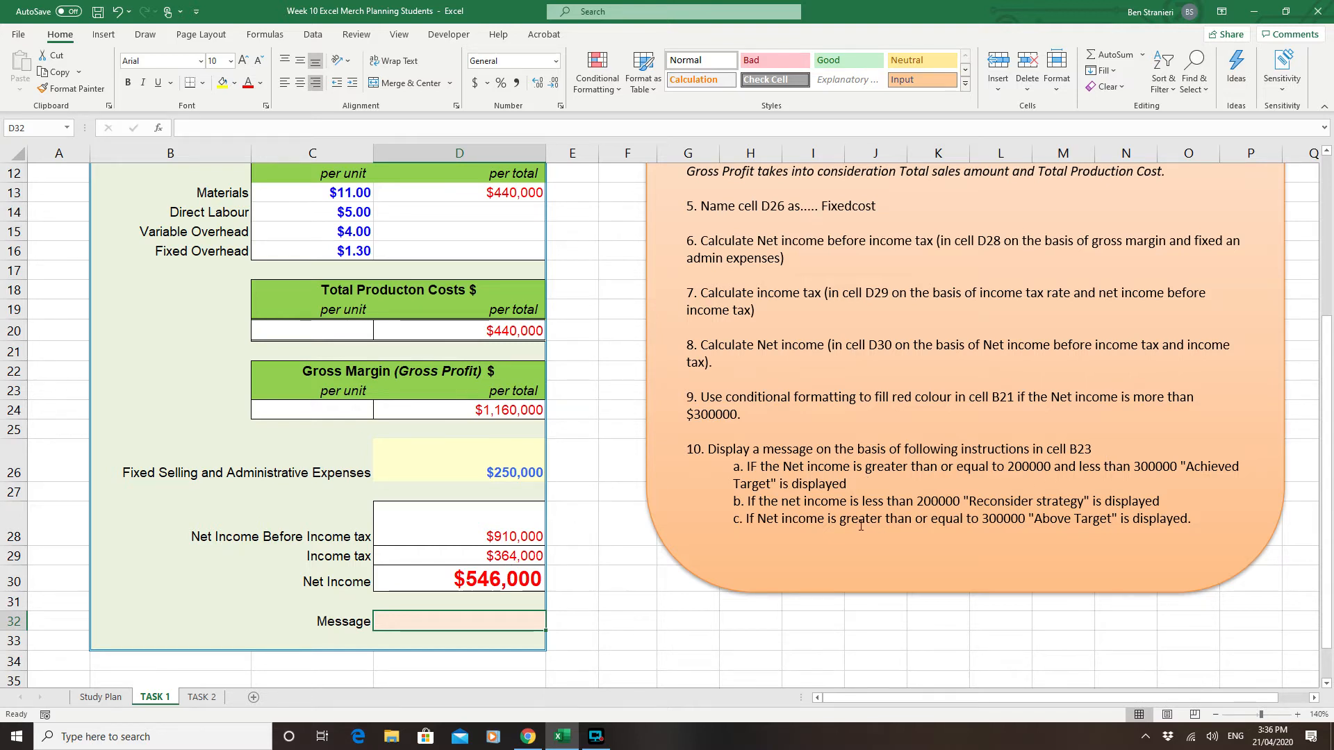
type("=if(")
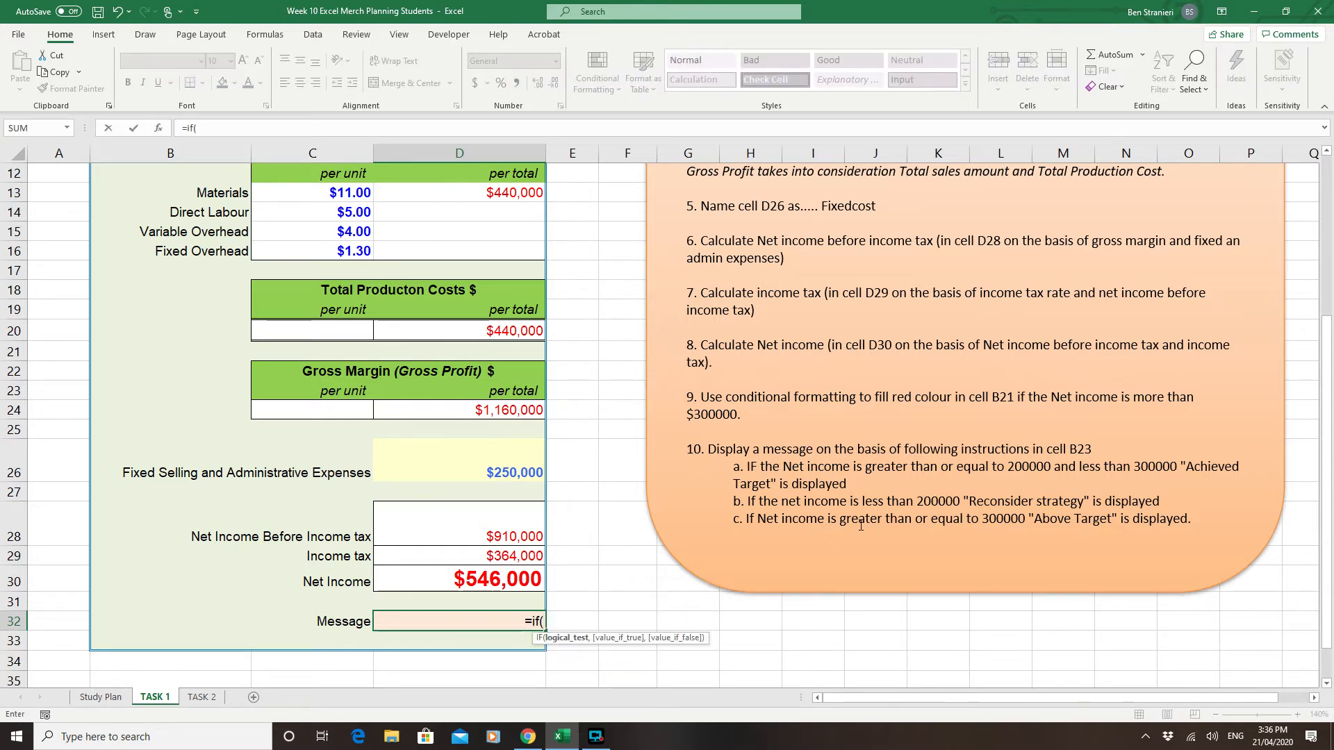
left_click(495, 585)
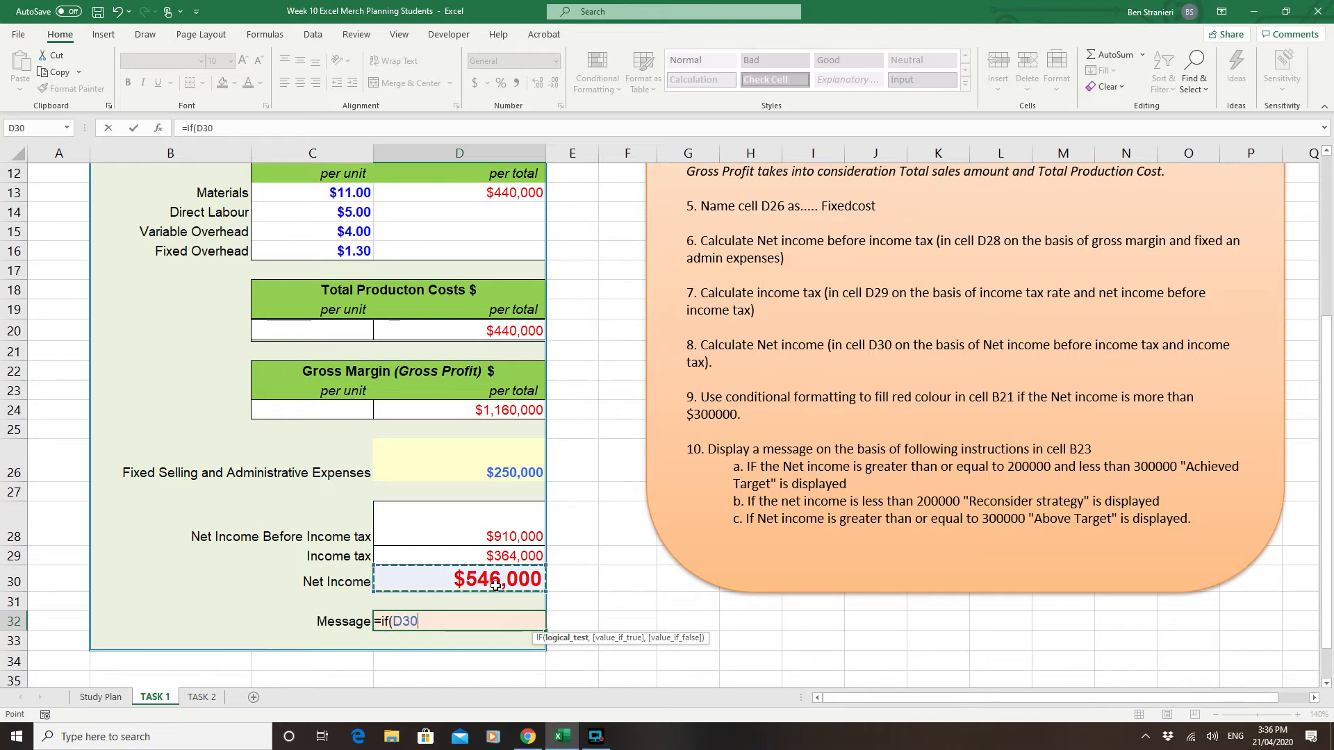
type(">=2")
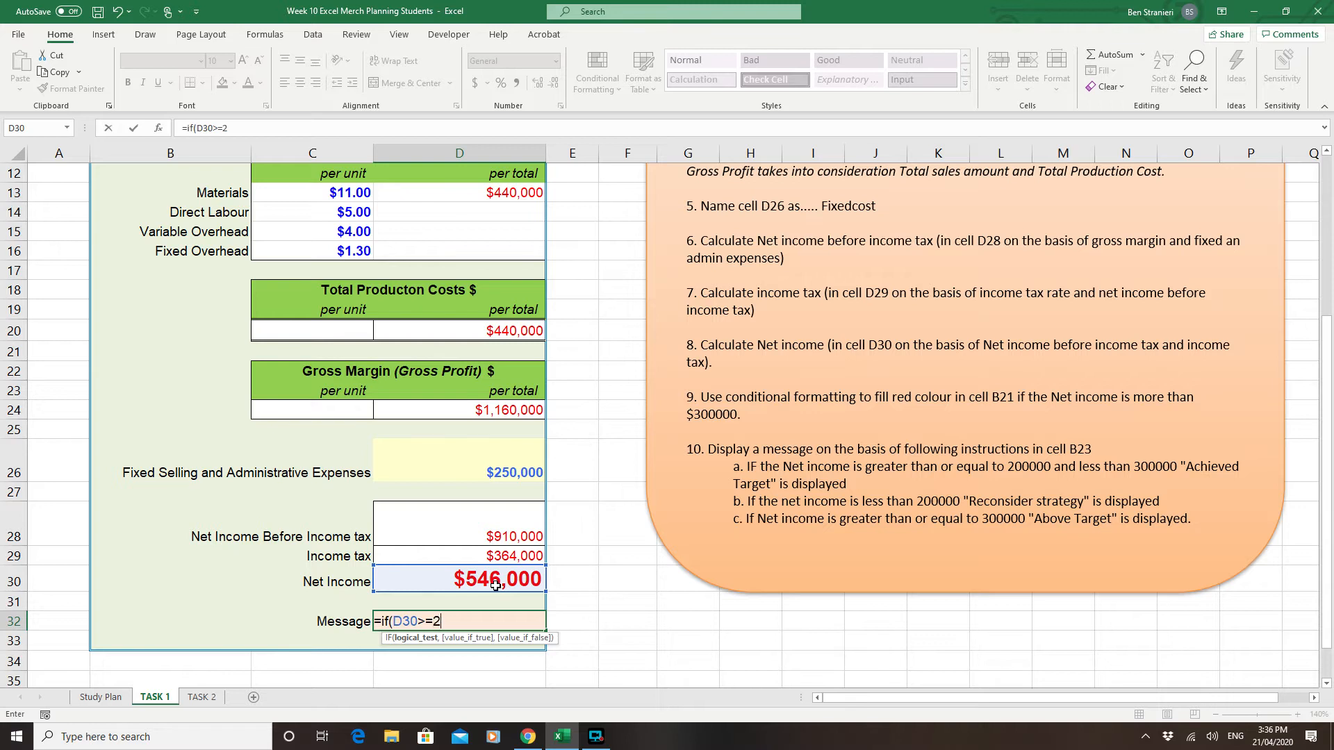
type("00000,")
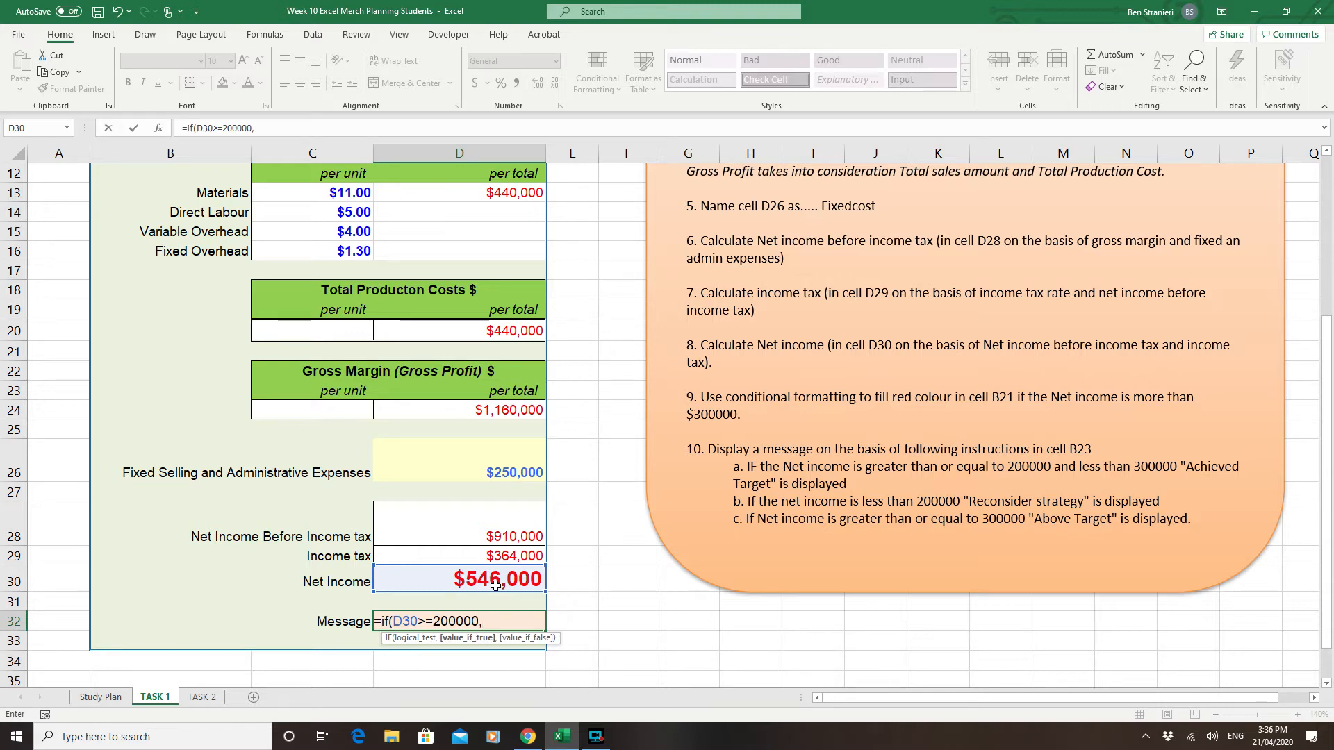
Step: Wrap the D32 condition in AND, add D30<300000 as second test, and return "achieved Target" when true
left_click(393, 622)
type("and(")
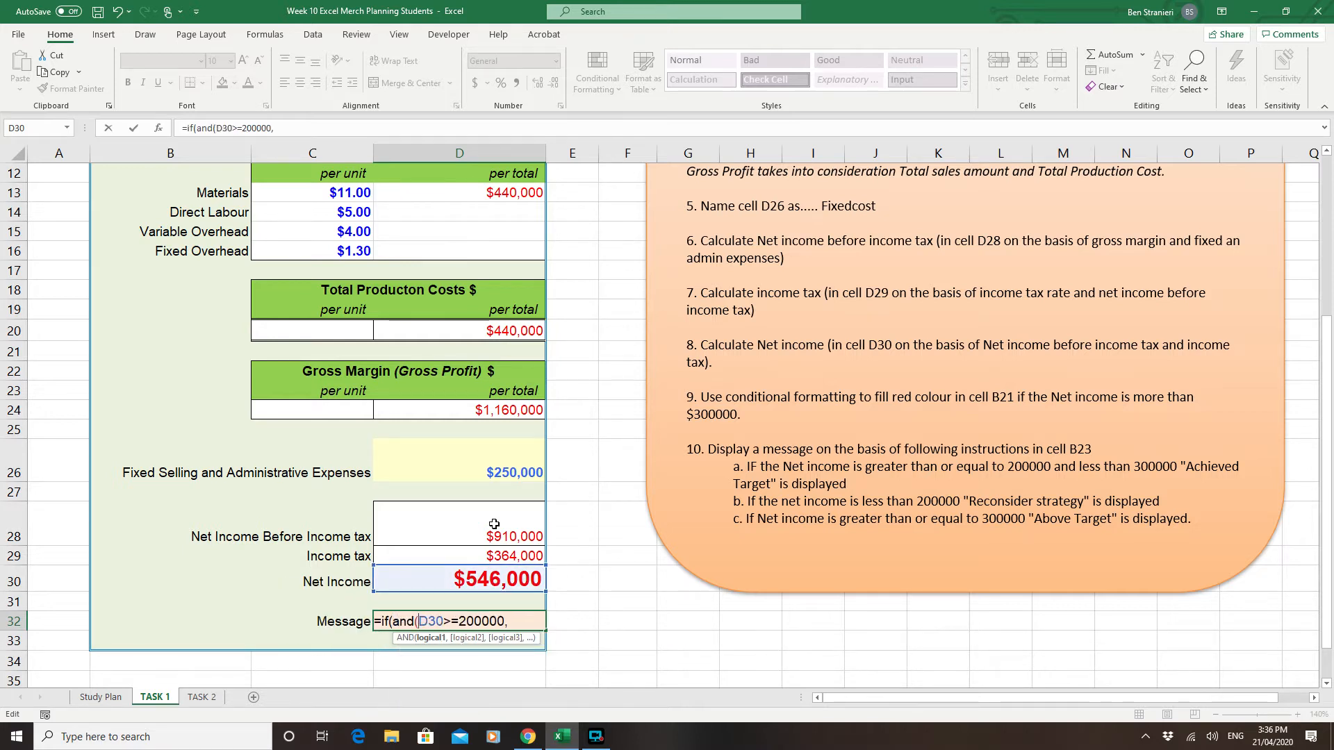
left_click(513, 619)
left_click(496, 580)
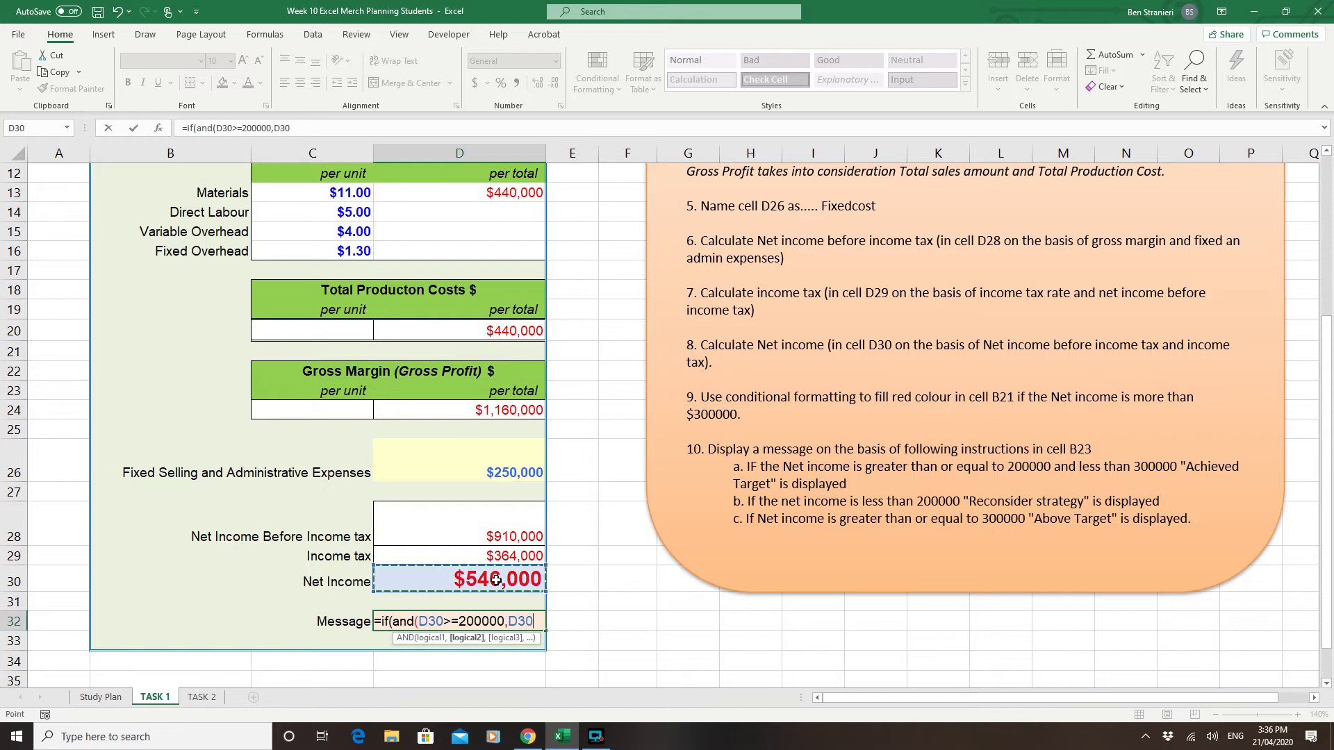
type("<3000")
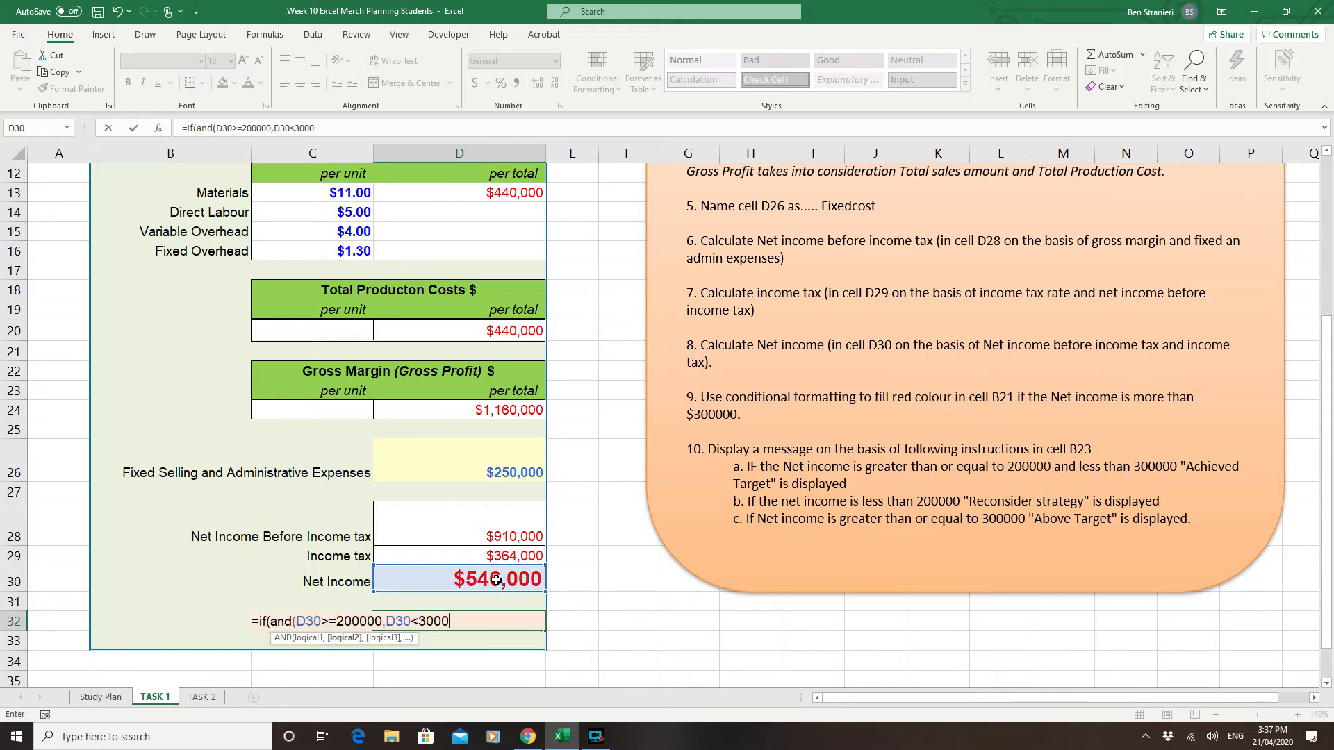
type("00),")
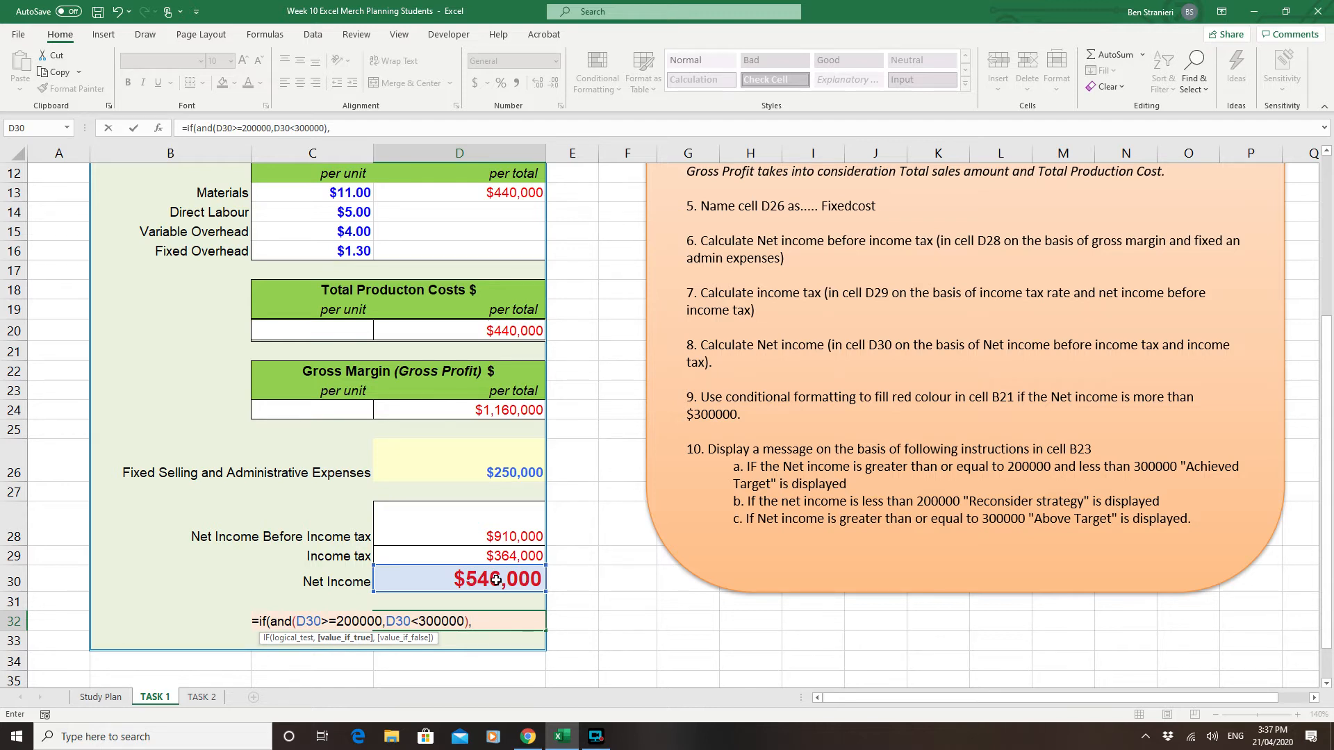
type("\"achieved Target")
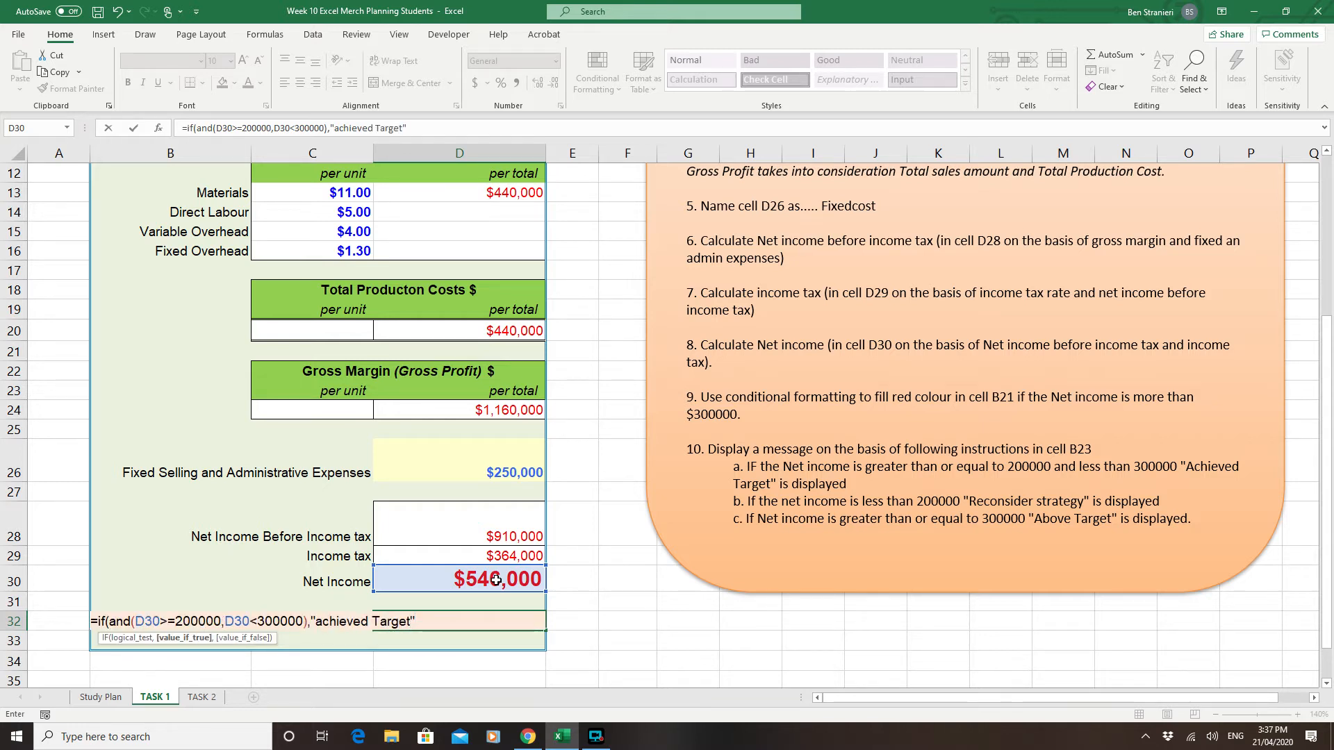
Step: Add a nested IF to the D32 formula that returns "reconsider strategy" when D30<200000, closing its bracket
type(",")
type("if")
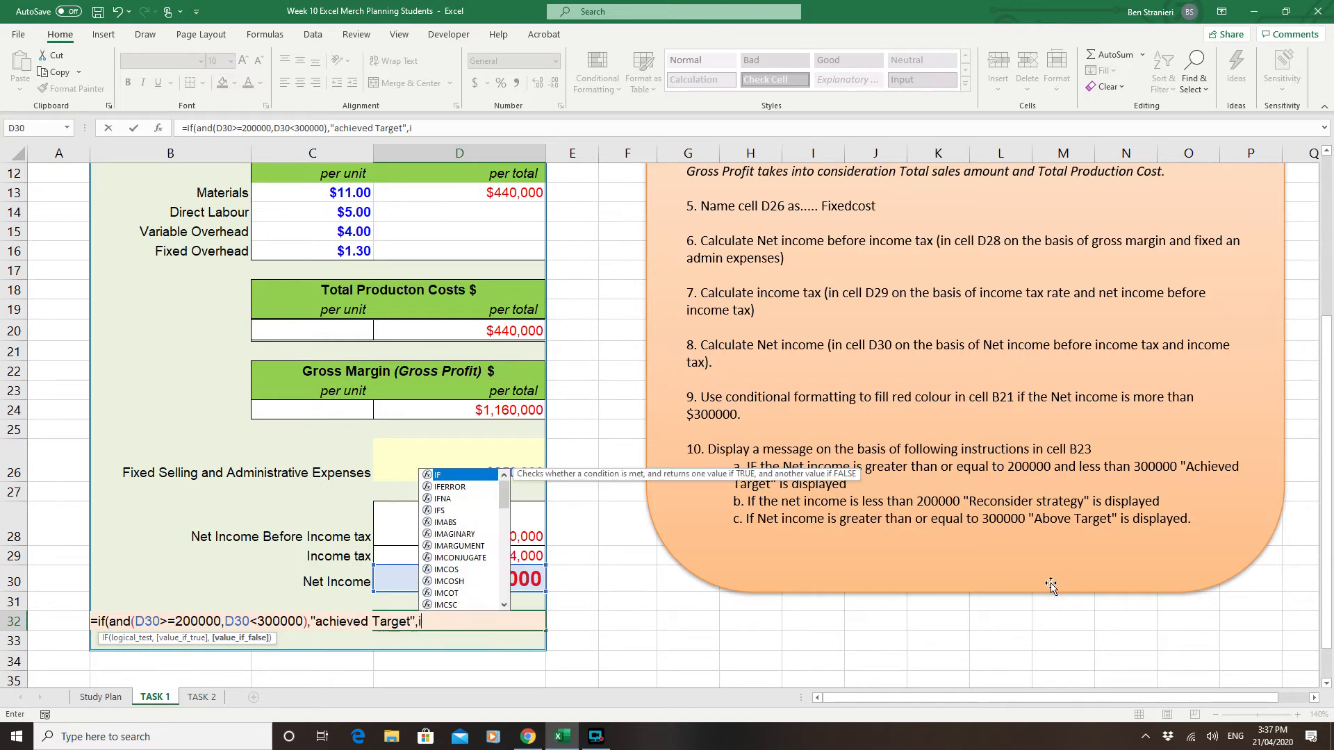
type("(")
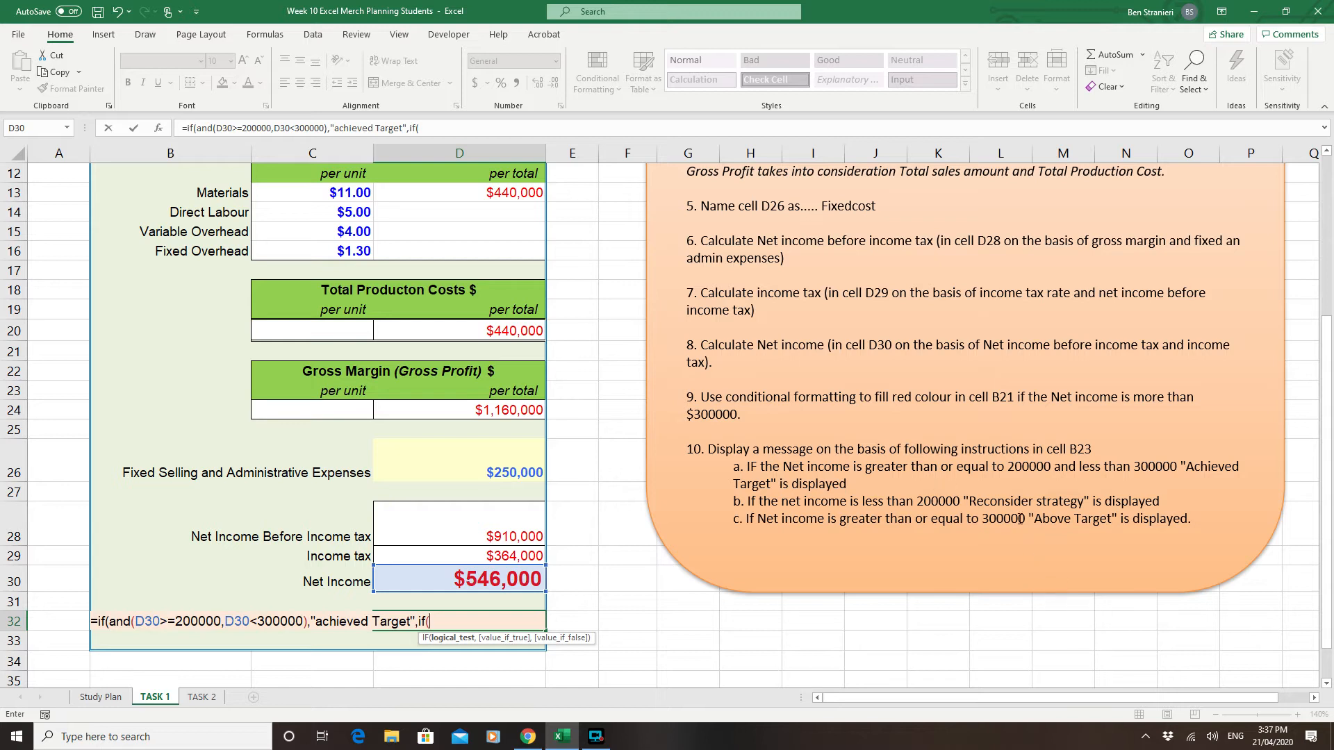
left_click(494, 579)
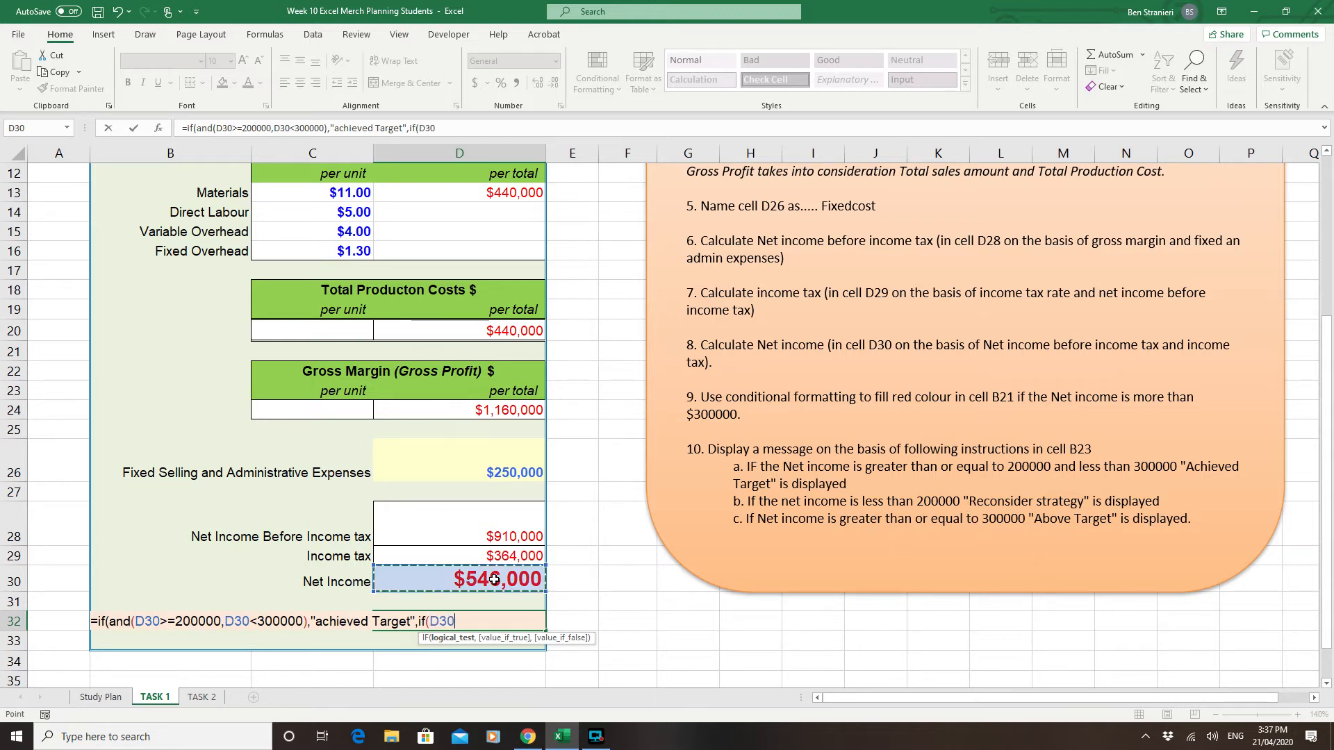
type("<200000,")
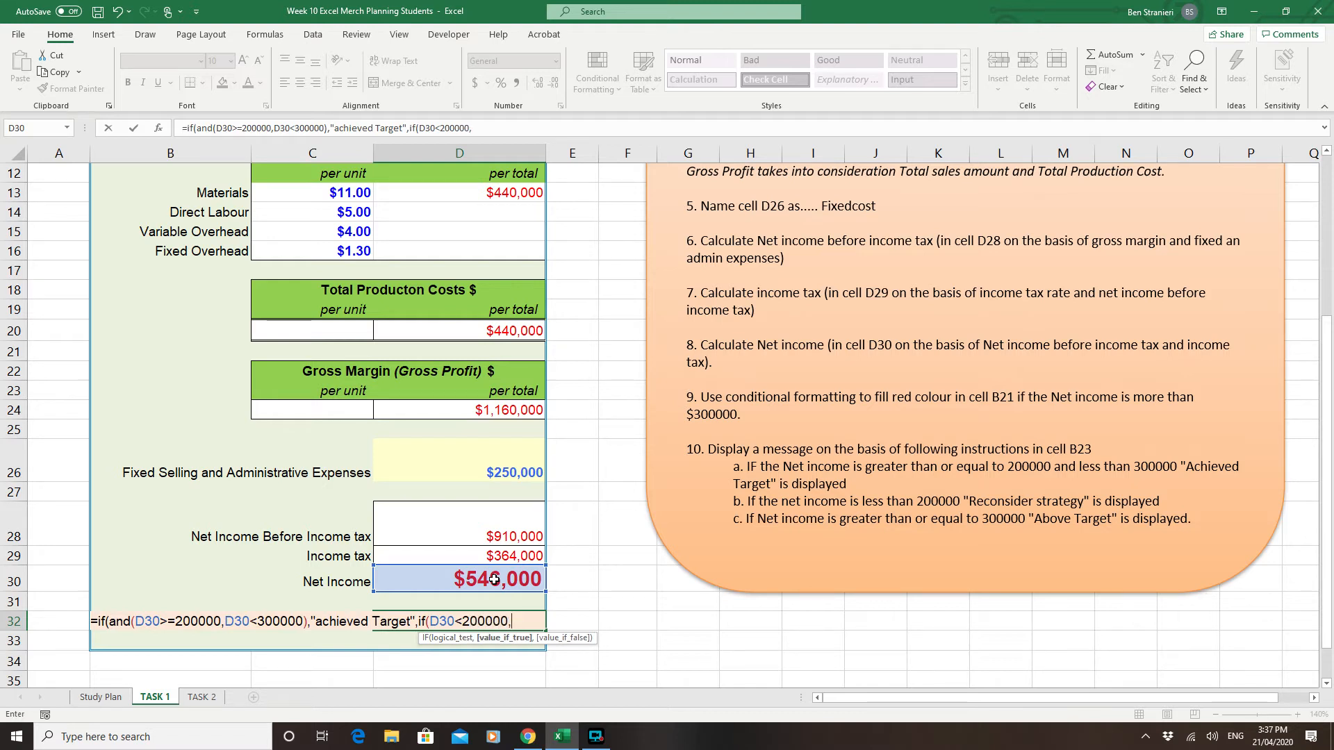
type("\"recon")
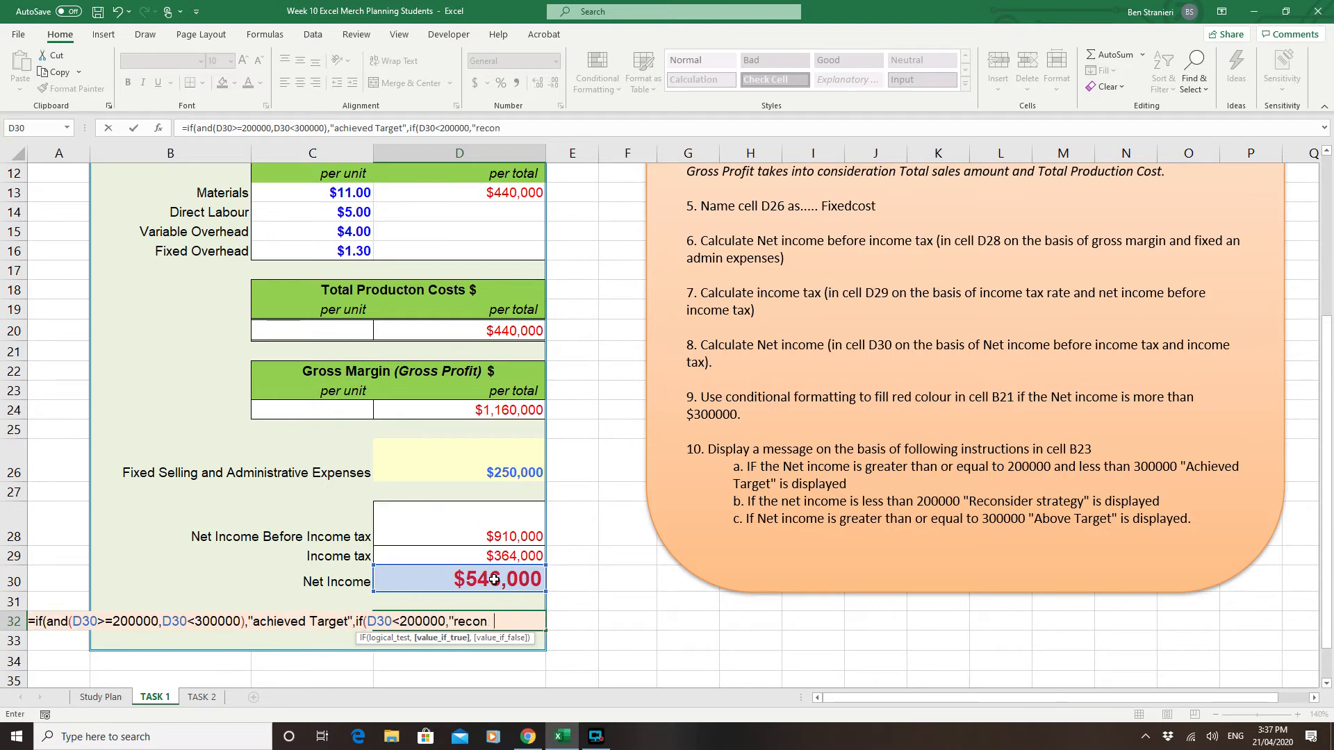
type("sider strategy\"")
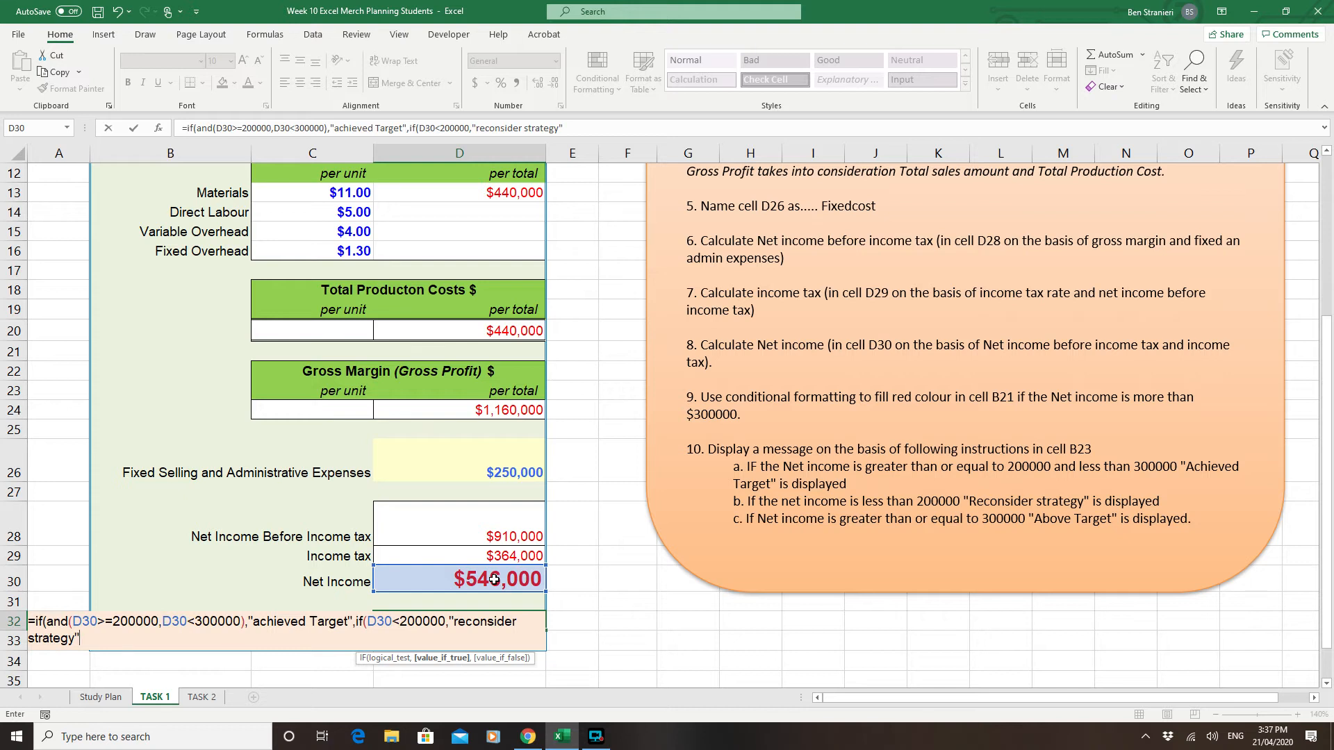
type("),")
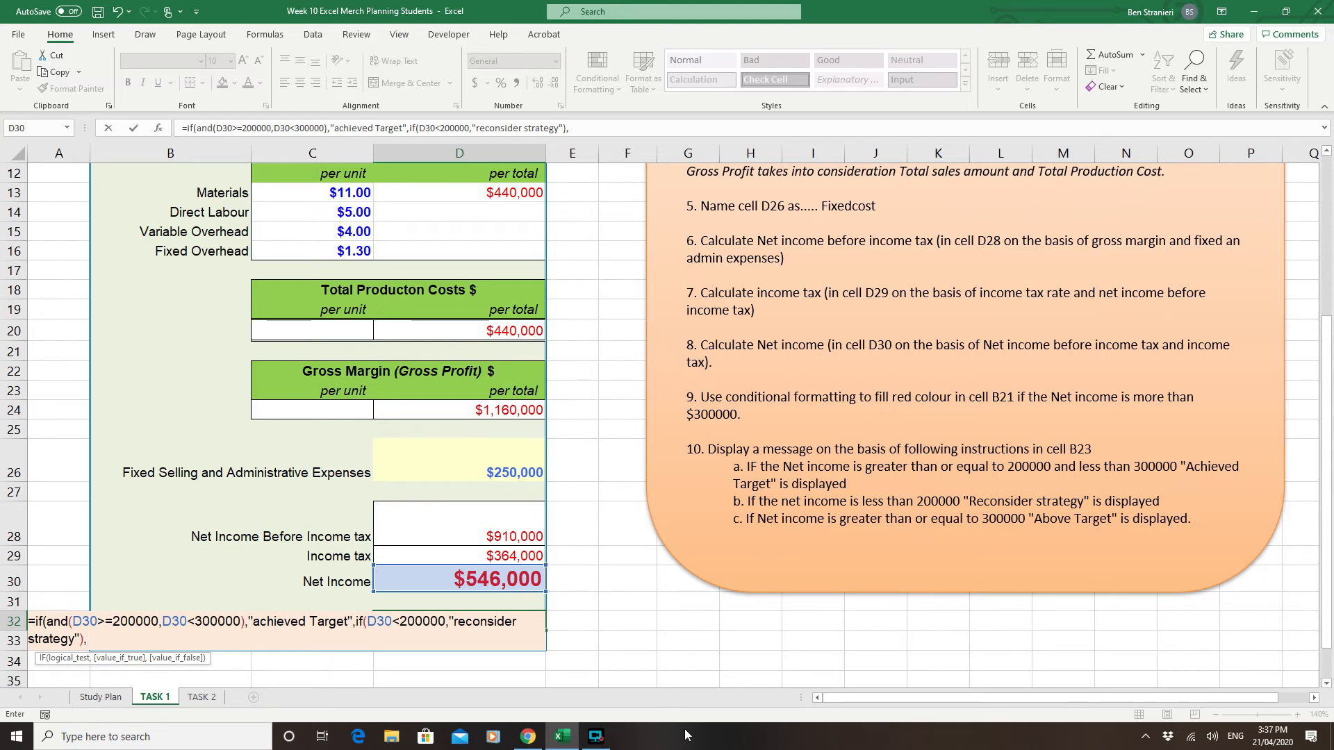
Step: Add a third IF returning "Above Target" when D30>=300000, close the brackets and try to enter the D32 formula
type("If(")
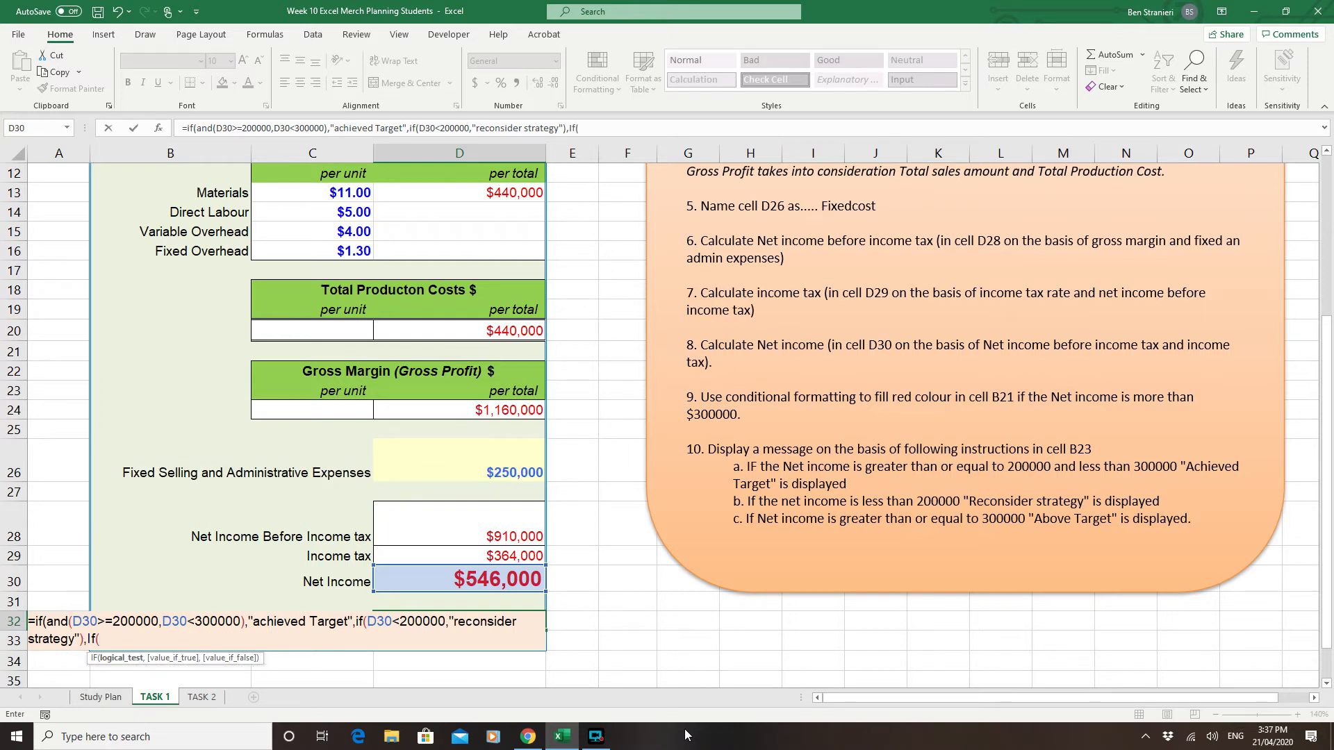
left_click(483, 582)
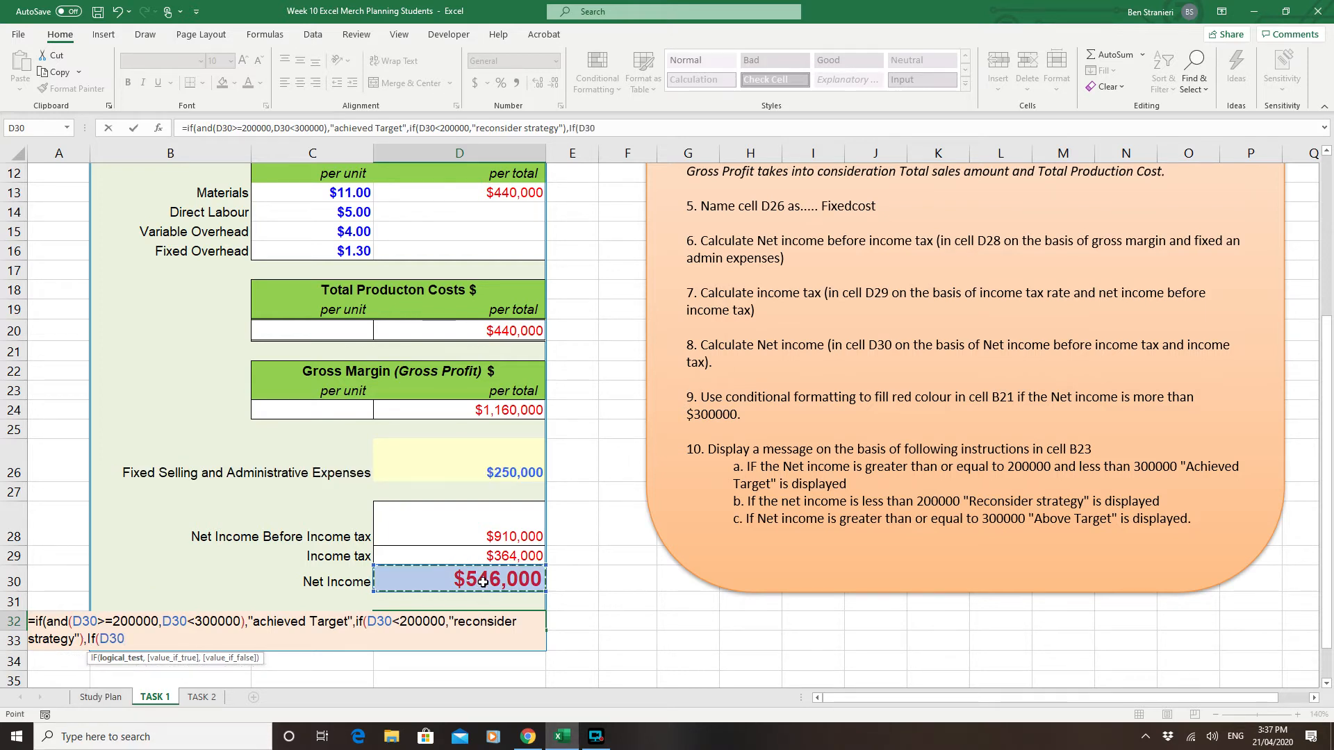
type(">=300000,")
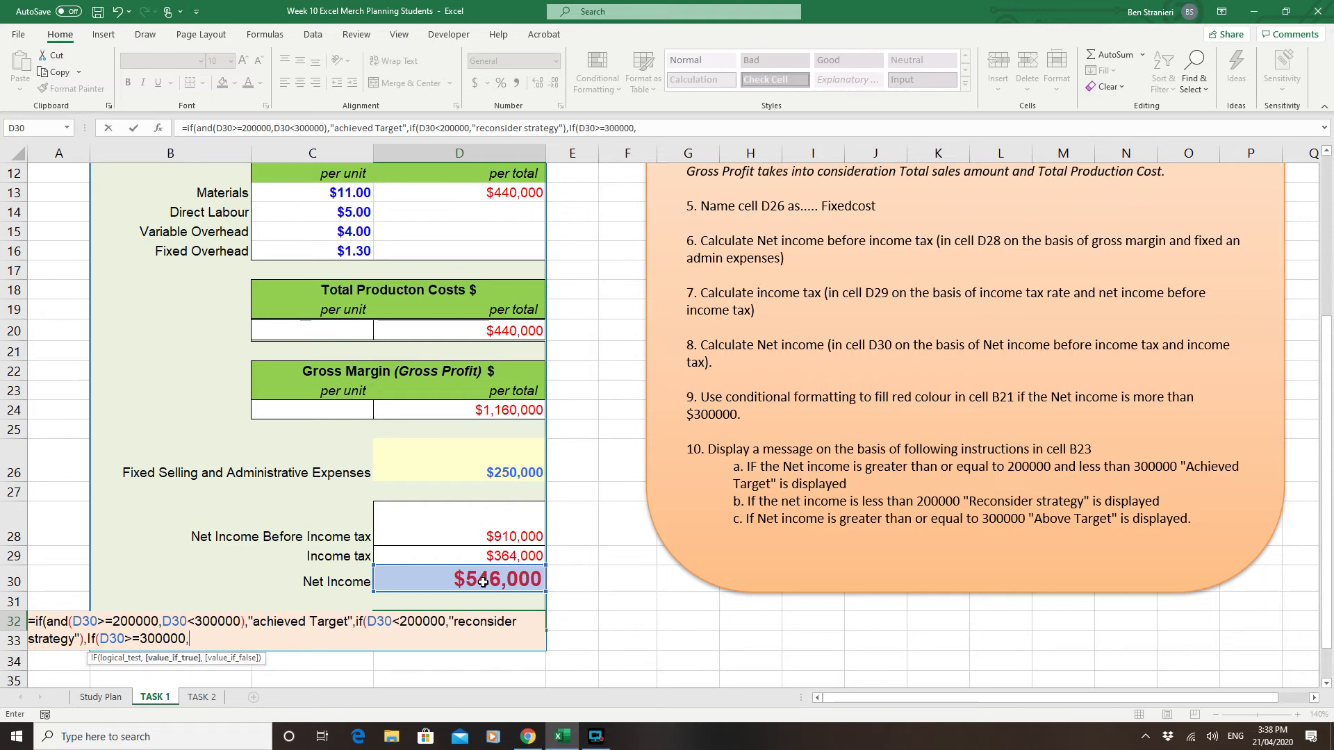
type("\"Above Target\"")
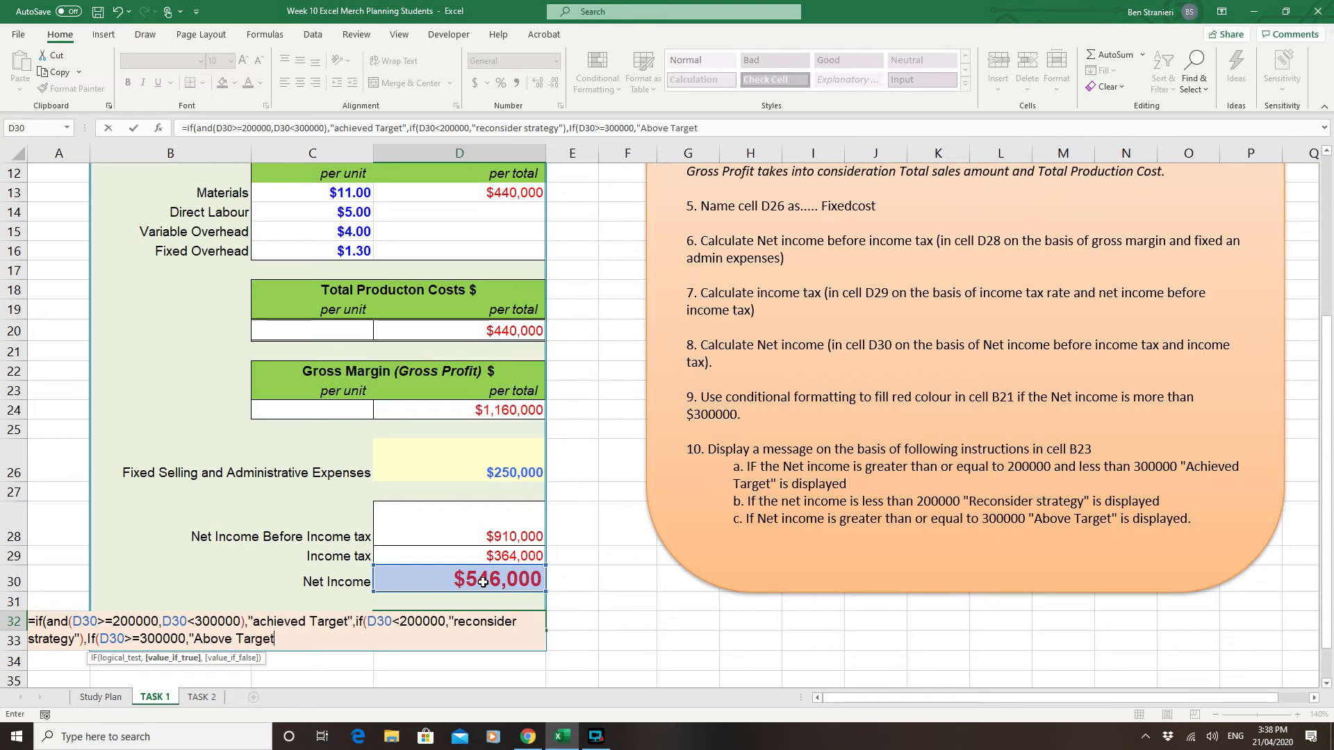
type(")))")
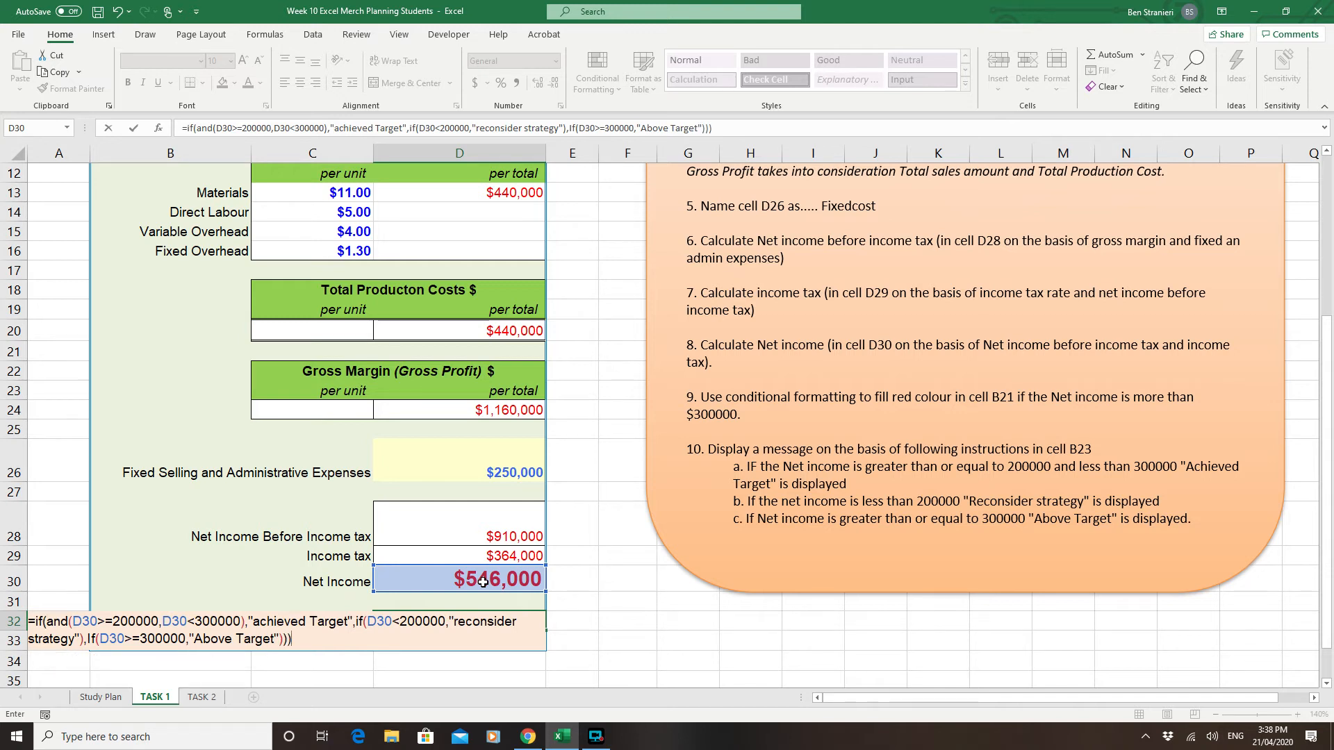
key("Return")
key("Return")
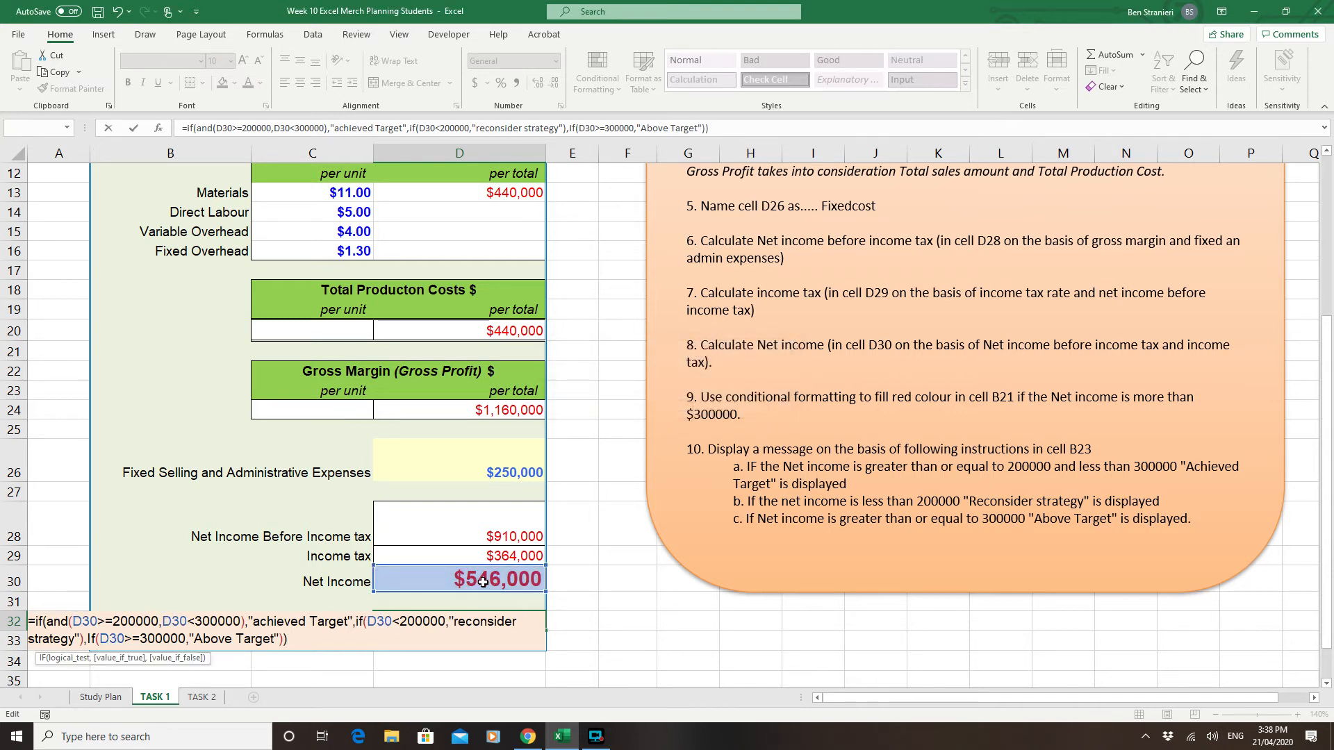
type(")")
key("Return")
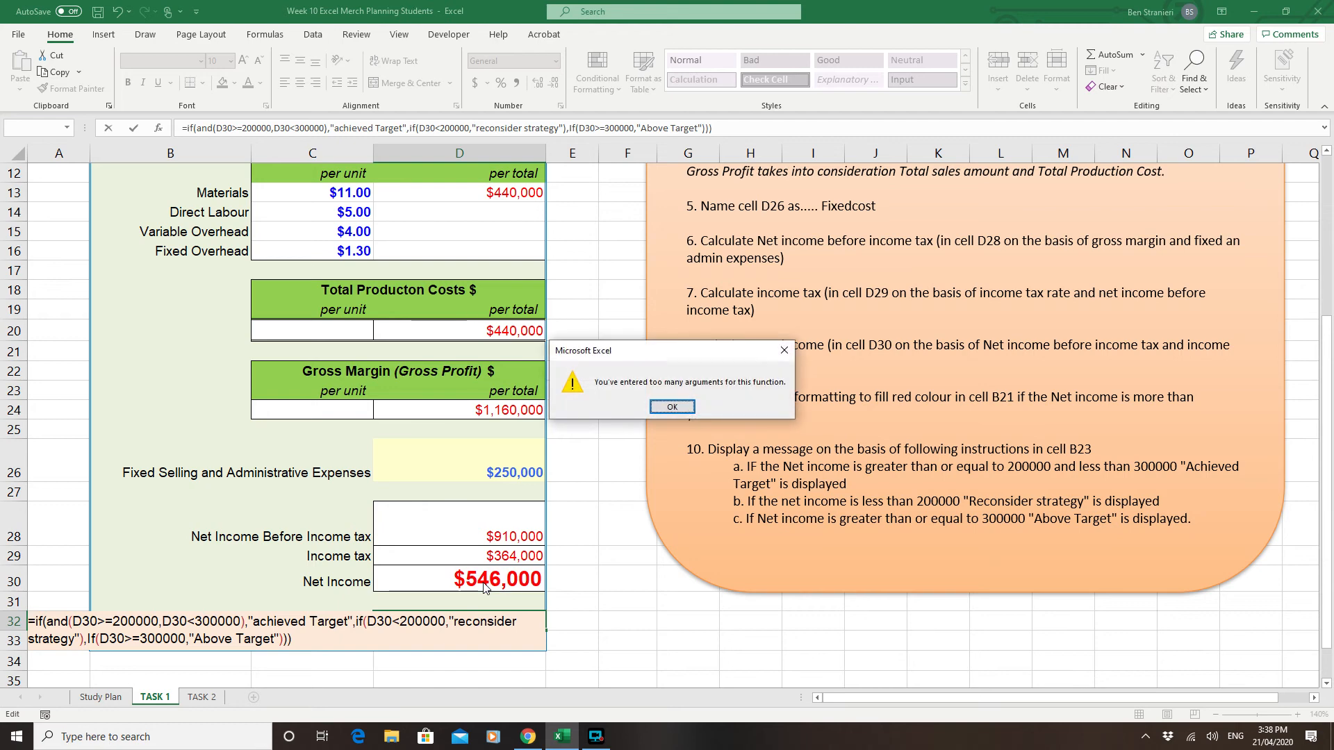
left_click(674, 408)
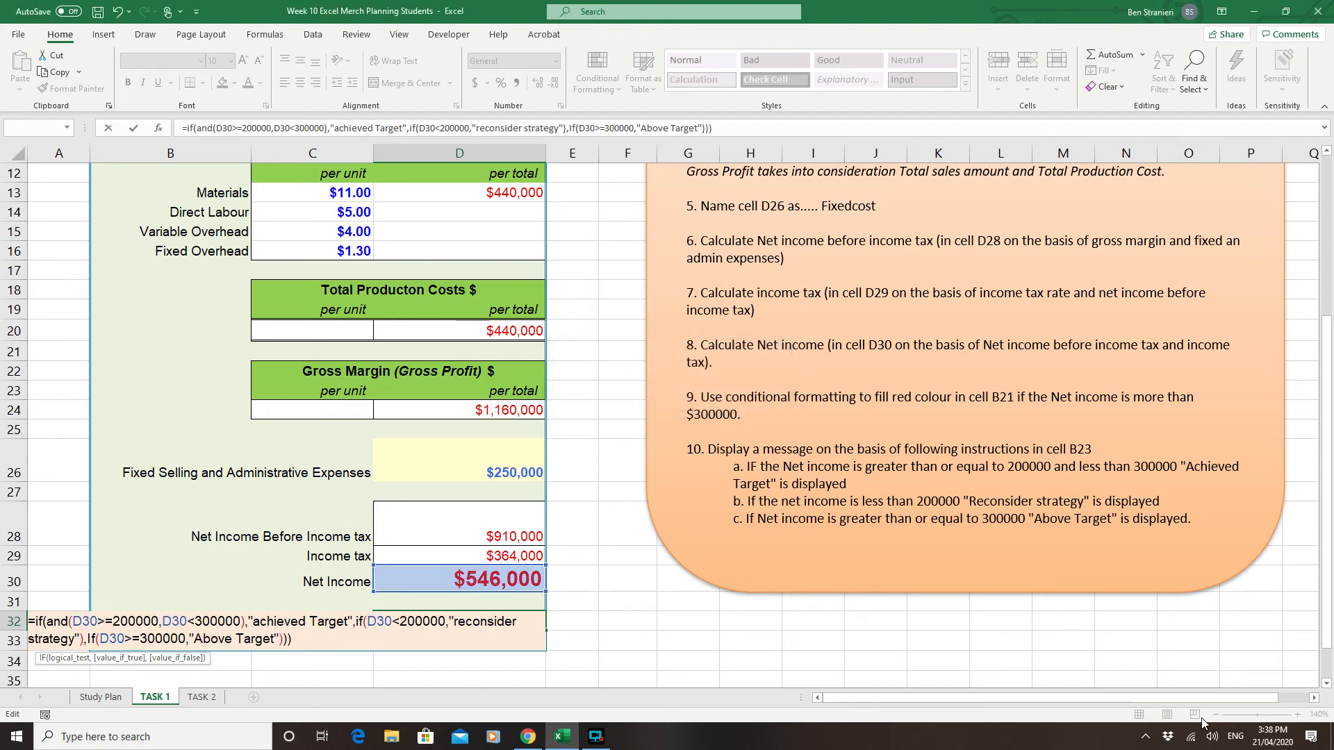
Step: Capitalise the first message in the D32 formula so it reads "Achieved Target"
left_click_drag(968, 699, 968, 700)
left_click(224, 621)
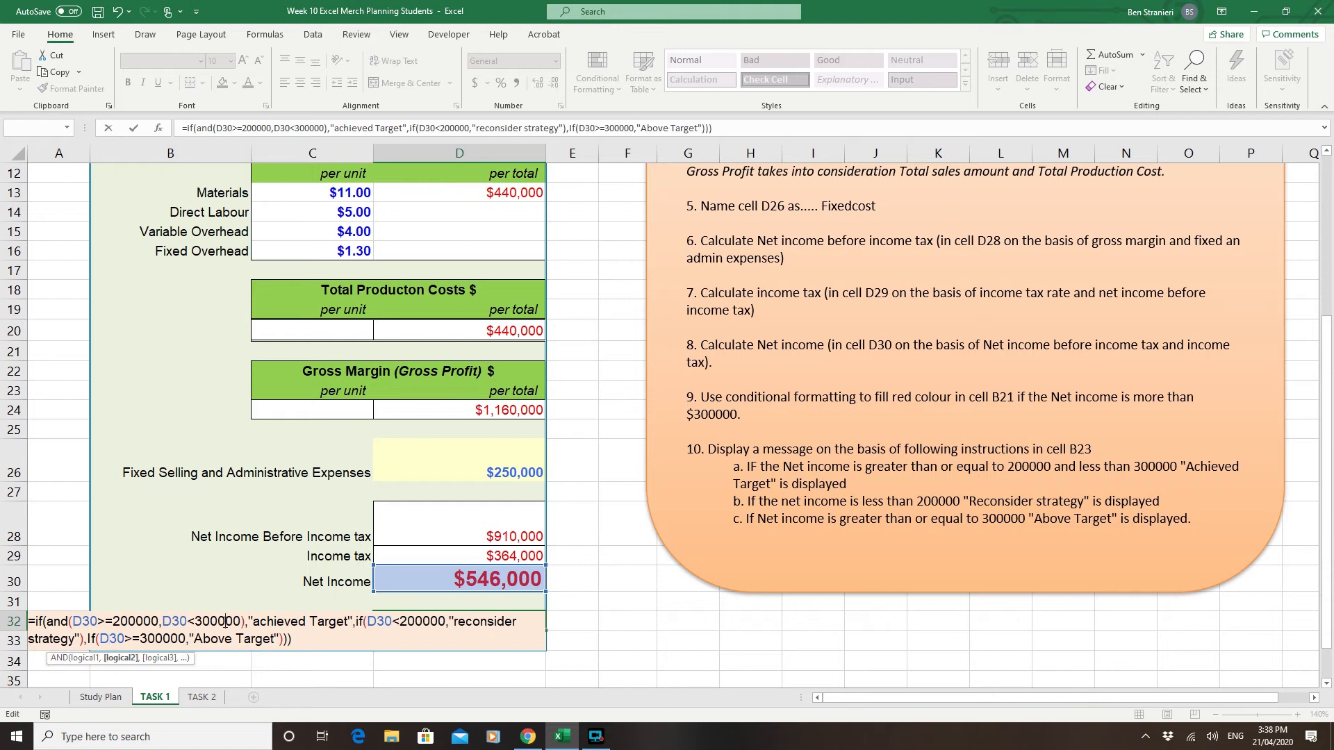
left_click(259, 623)
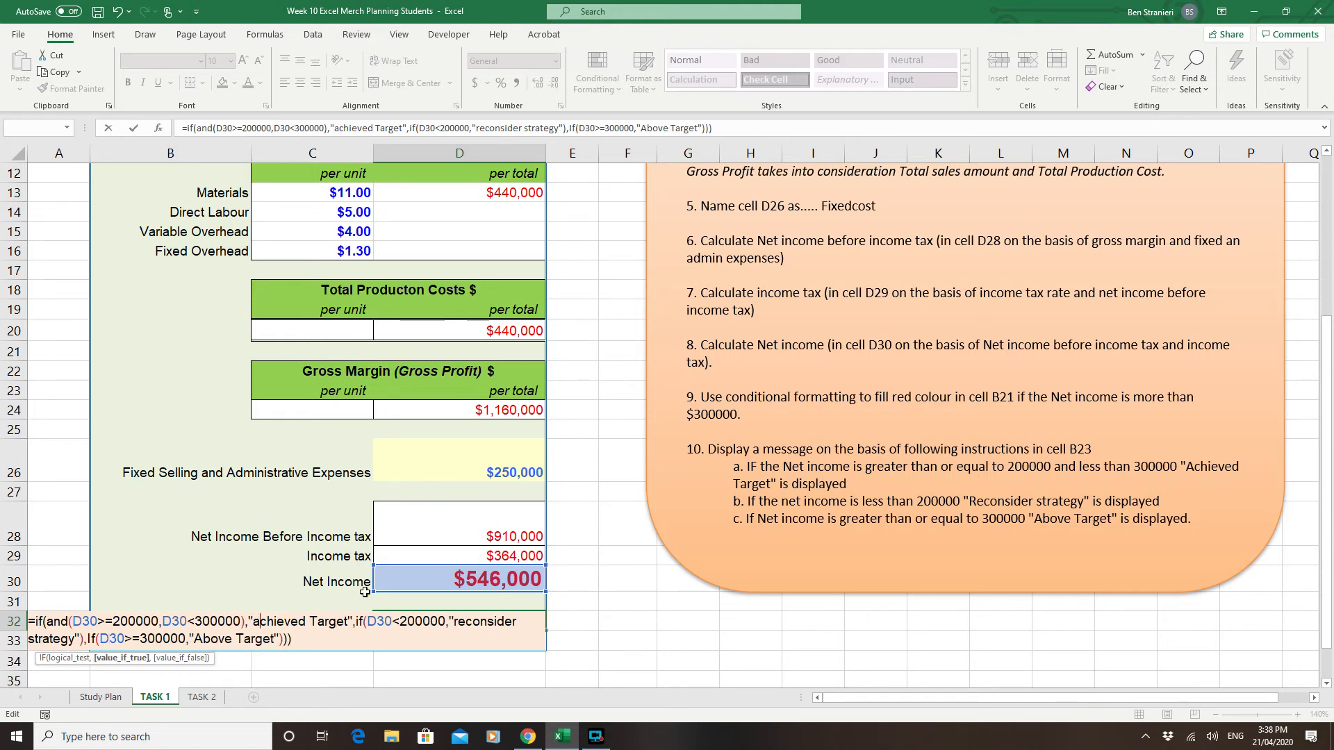
key("BackSpace")
type("A")
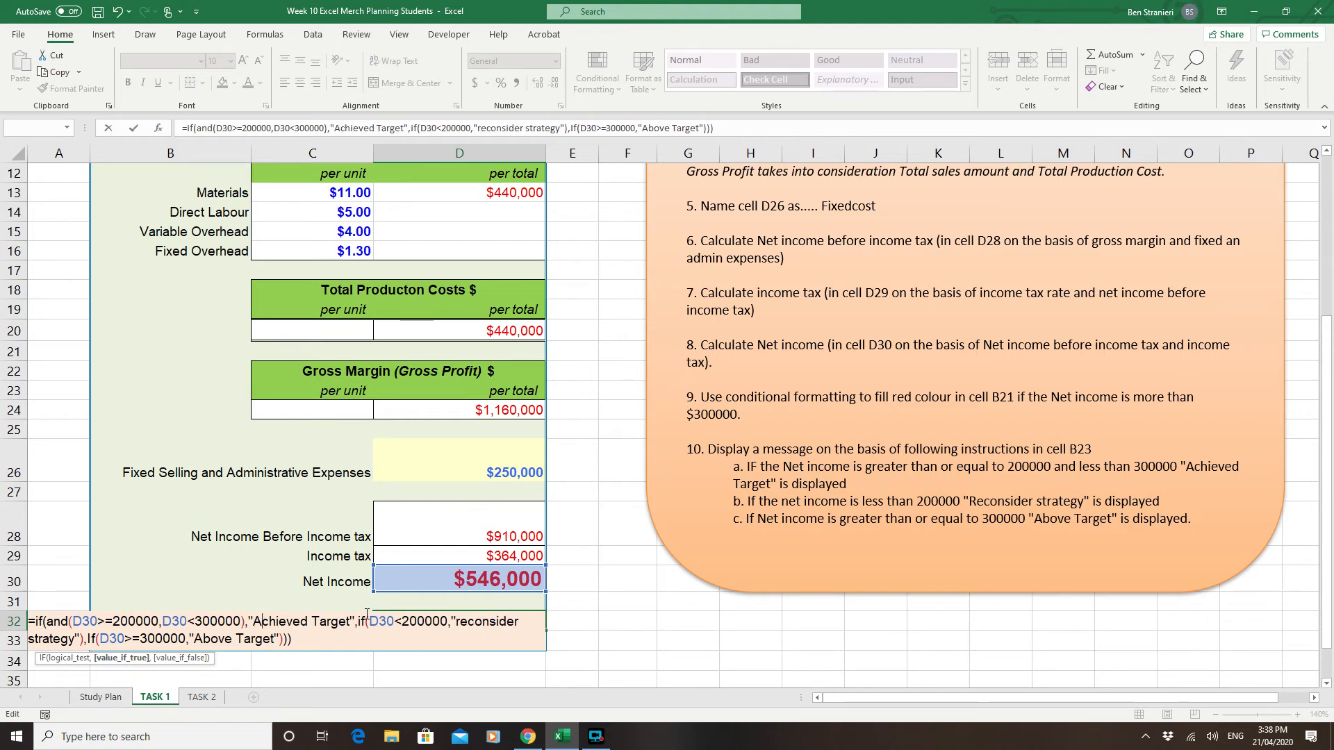
Step: Replace the lowercase i of the second IF in the D32 formula with a capital I
left_click(366, 619)
key("Left")
key("Left")
key("Left")
key("Left")
key("Right")
key("Delete")
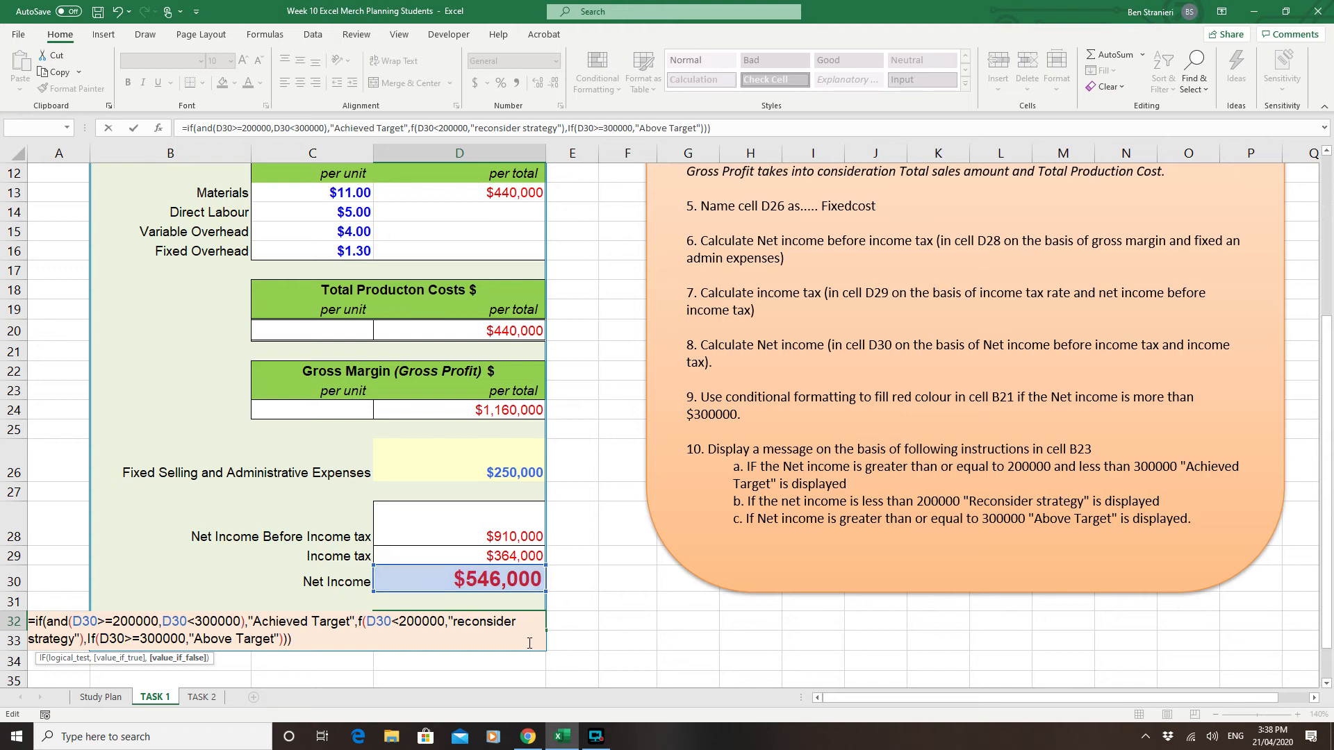
type("I")
key("Right")
key("Right")
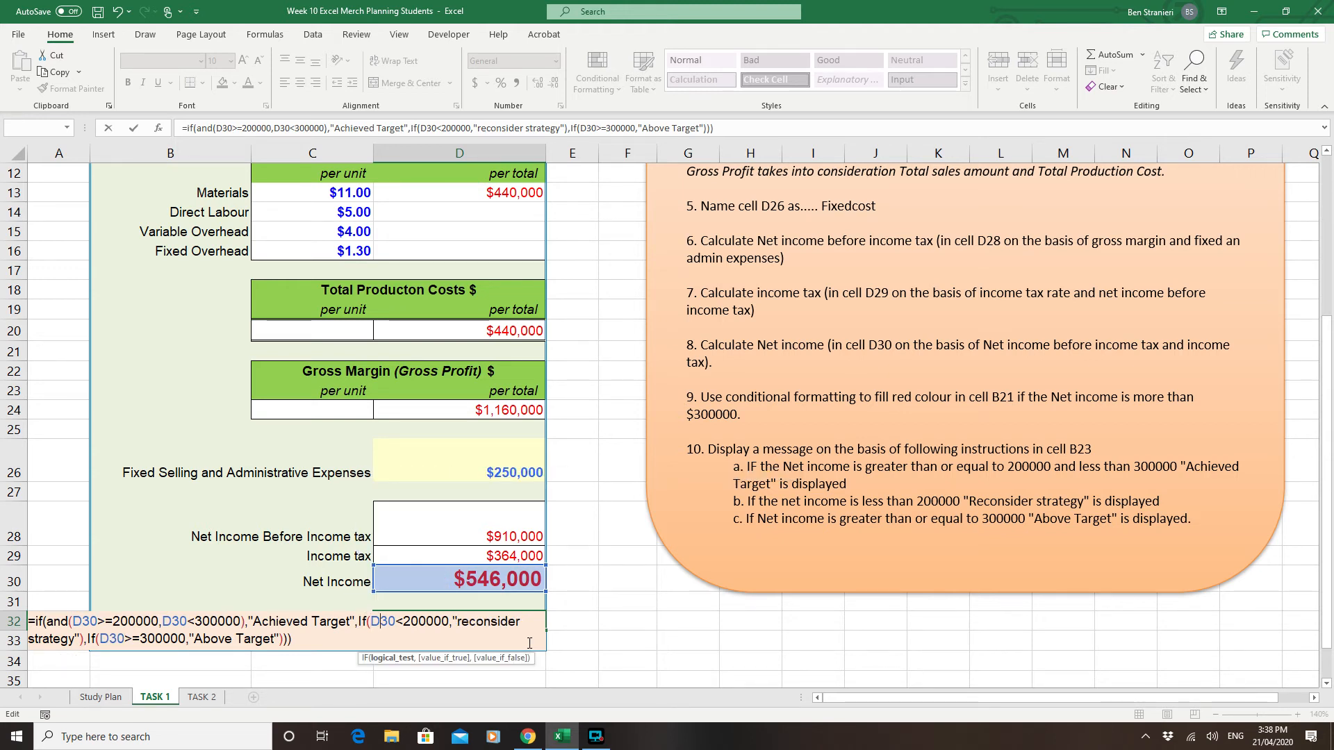
Step: Remove the closing bracket after "reconsider strategy" in the D32 formula so the third IF nests inside the second
key("Right")
key("Right")
key("Right")
key("Right")
key("Right")
key("Right")
key("Right")
key("Right")
key("Right")
key("Right")
key("Right")
key("Right")
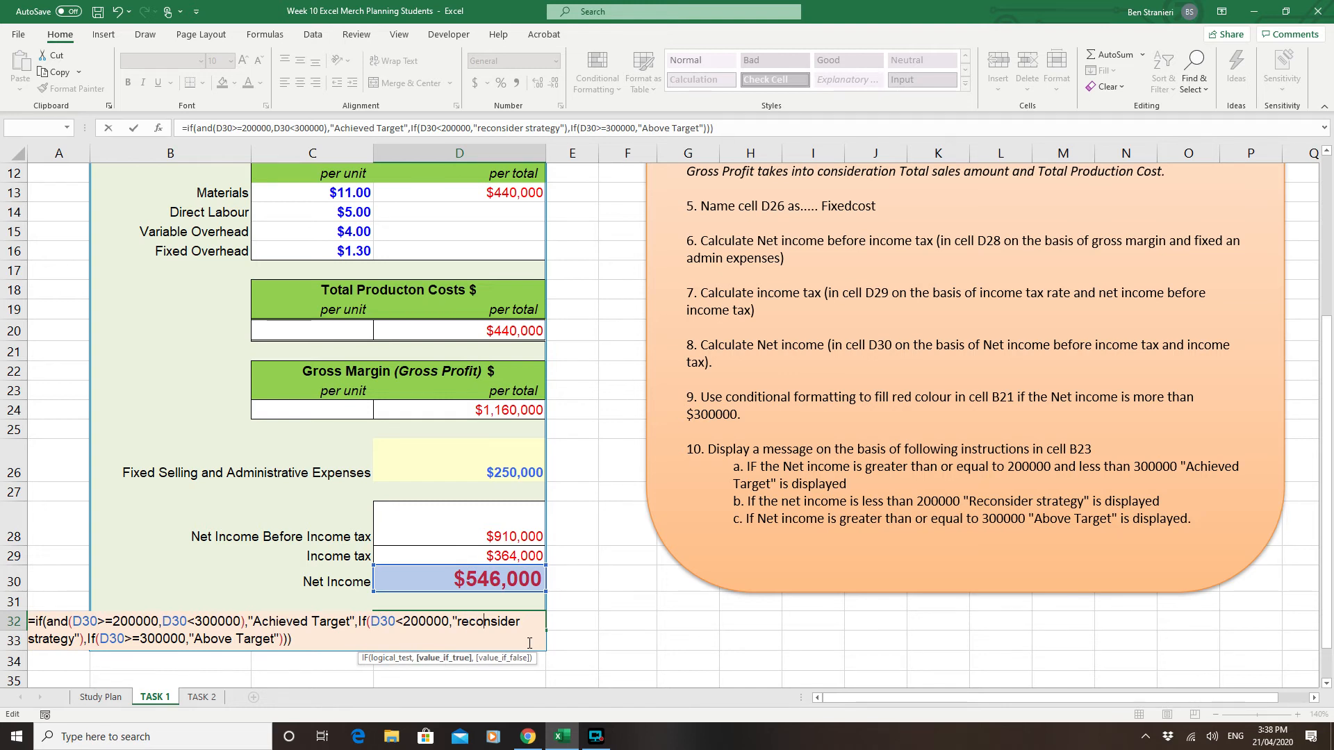
key("Right")
key("Right")
key("Right")
key("Right")
key("Right")
key("Right")
key("Right")
key("Right")
key("Right")
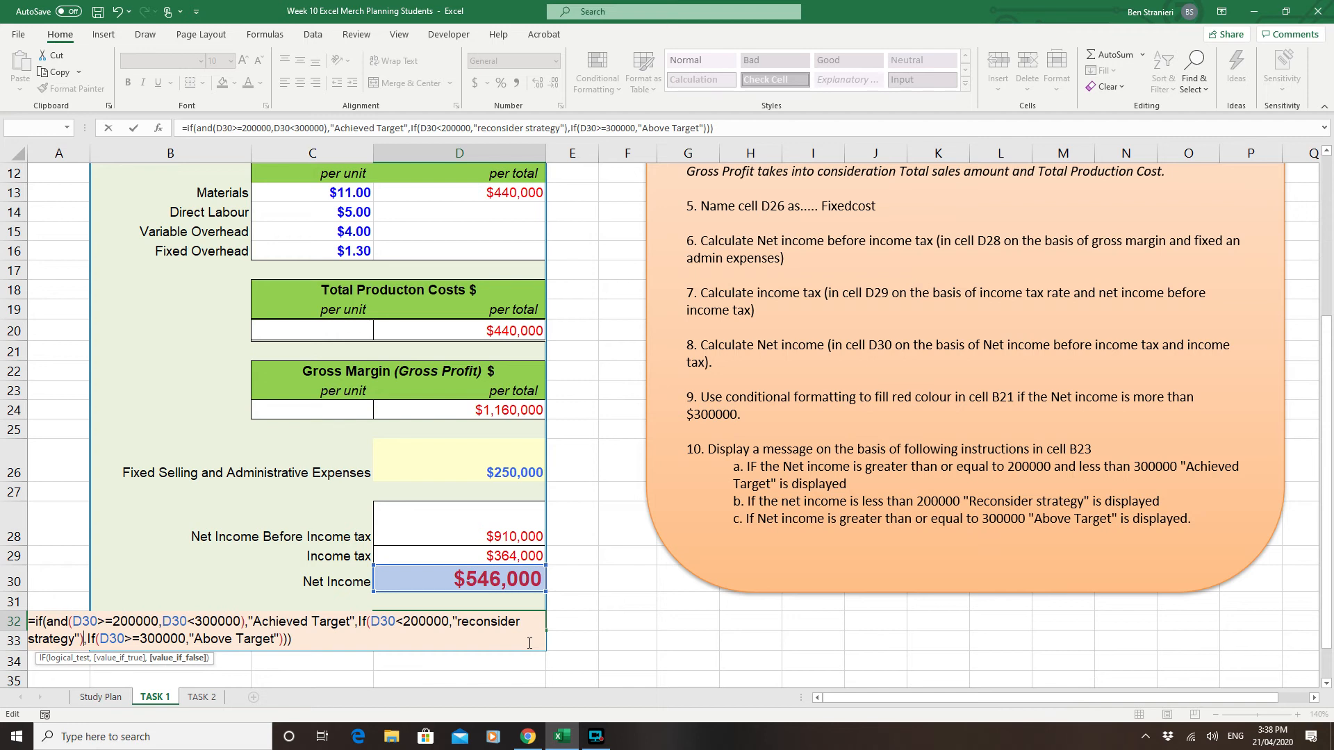
key("Left")
key("Delete")
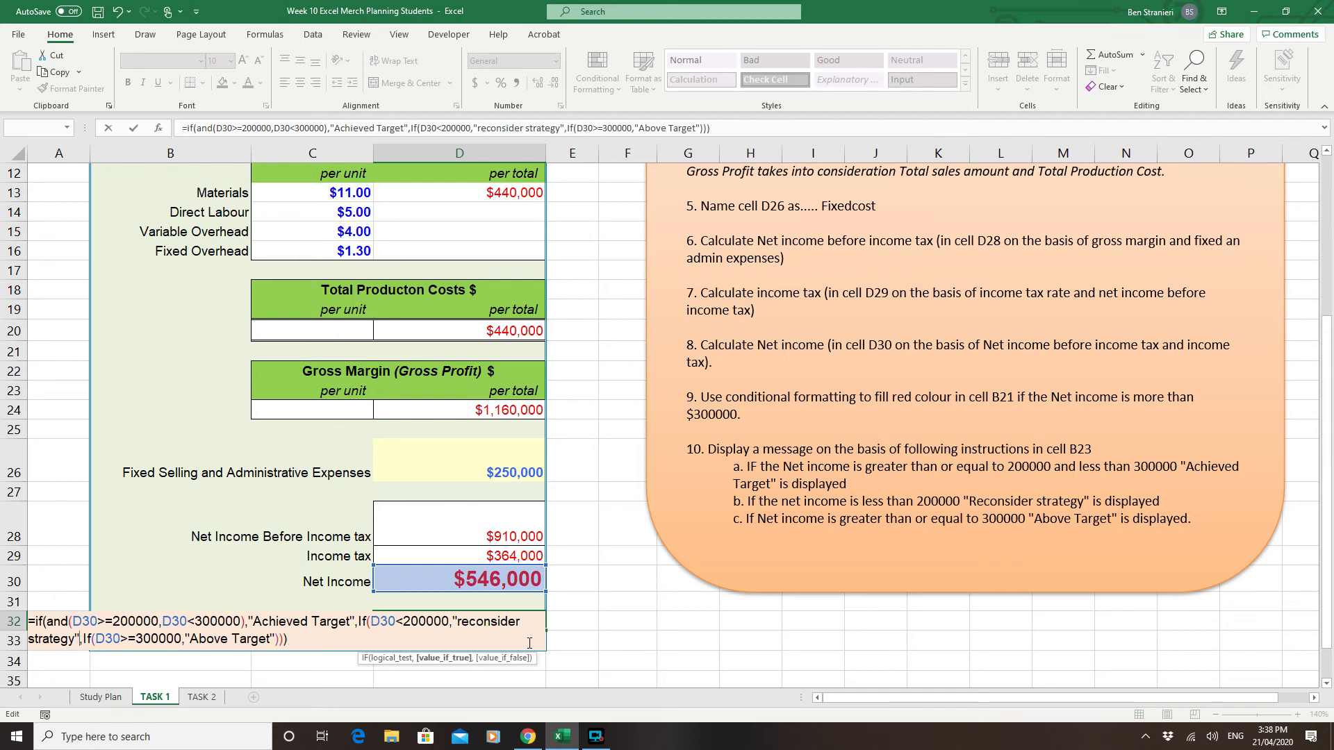
Step: Enter the corrected nested IF formula in D32 and reselect the cell
key("Up")
key("Right")
key("Right")
key("Right")
key("Right")
key("Right")
key("Right")
key("Right")
key("Right")
key("Right")
key("Right")
key("Right")
key("Right")
key("Right")
key("Right")
key("Right")
key("Right")
key("Right")
key("Right")
key("Right")
key("Right")
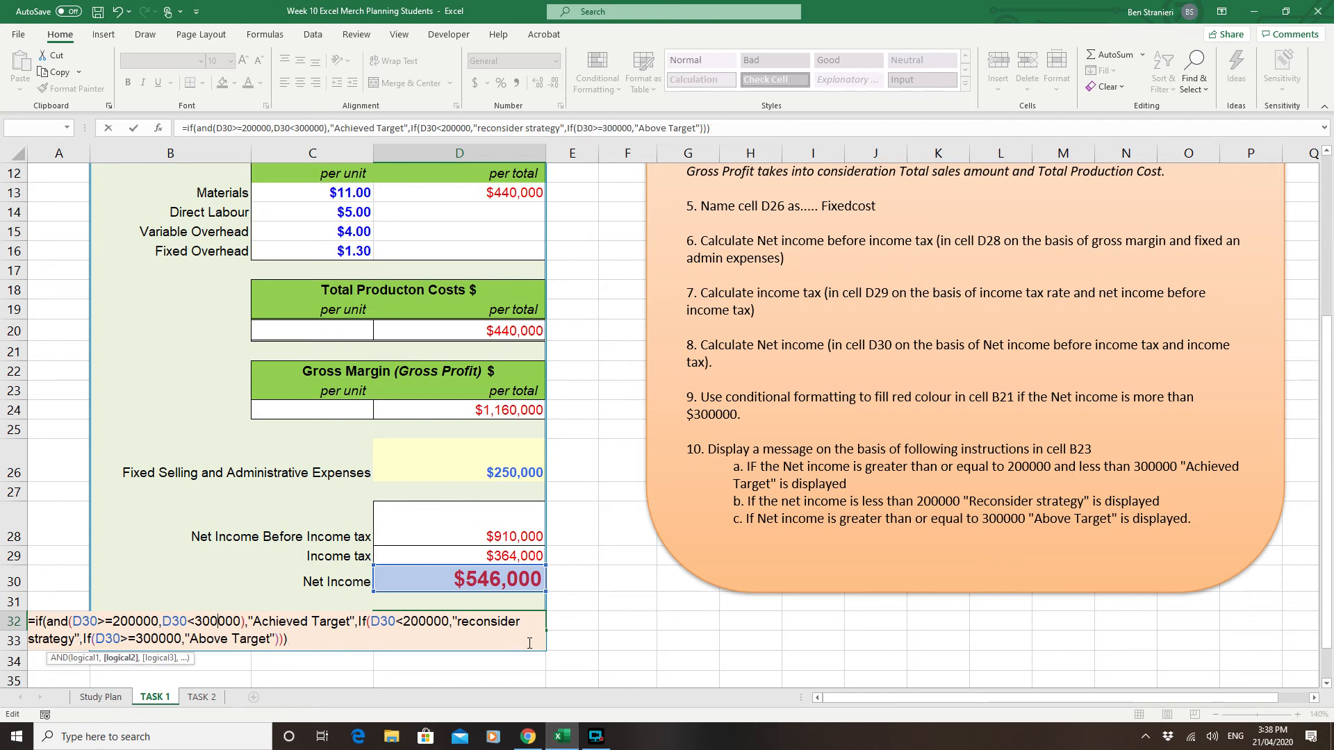
key("Down")
key("Return")
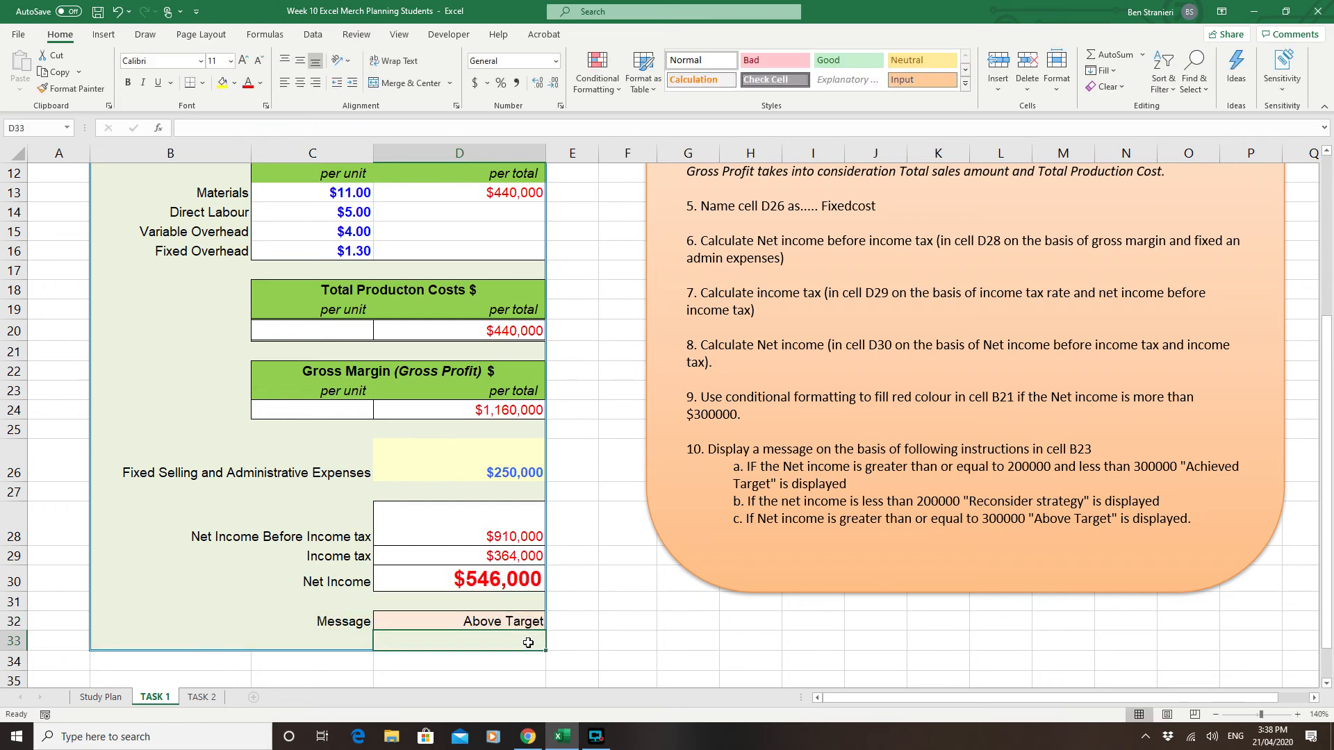
key("Up")
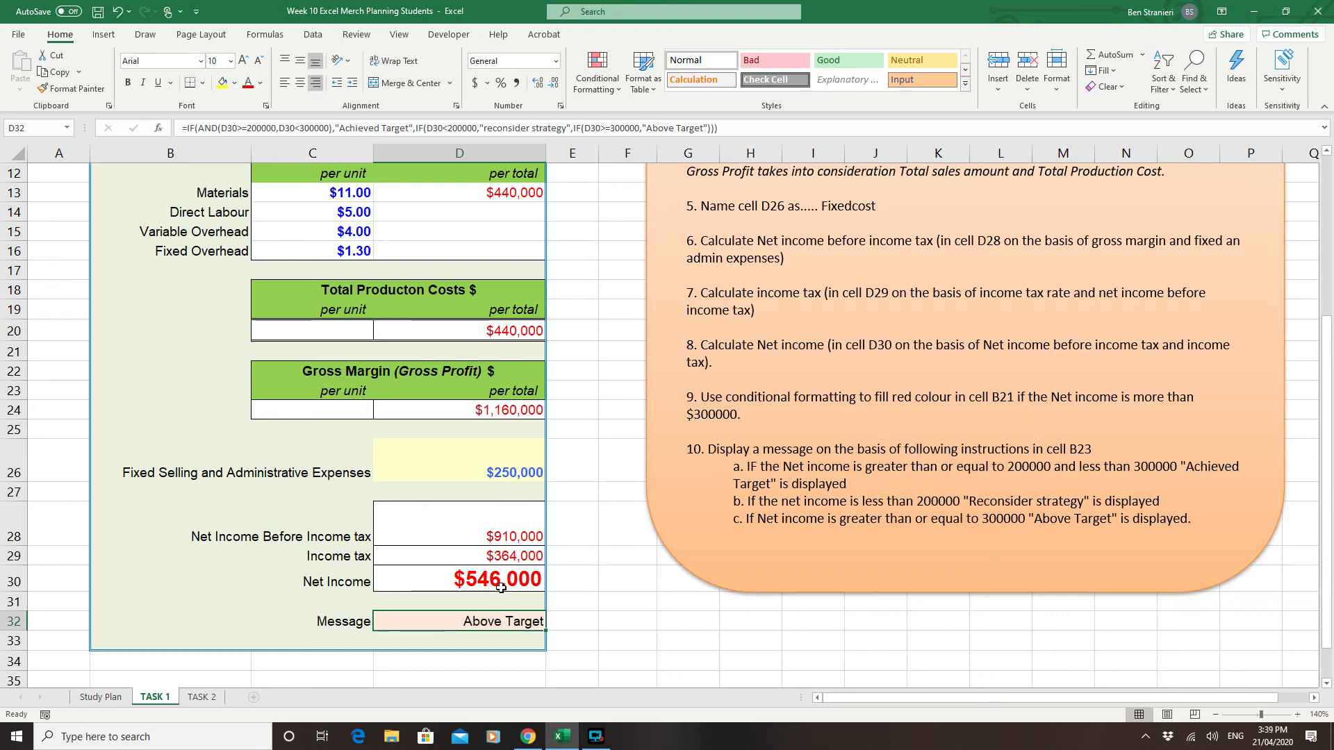
Step: Set the Number of Jackets Sold in C4 to 500 and check the message in D32
scroll(490, 535, "up", 4)
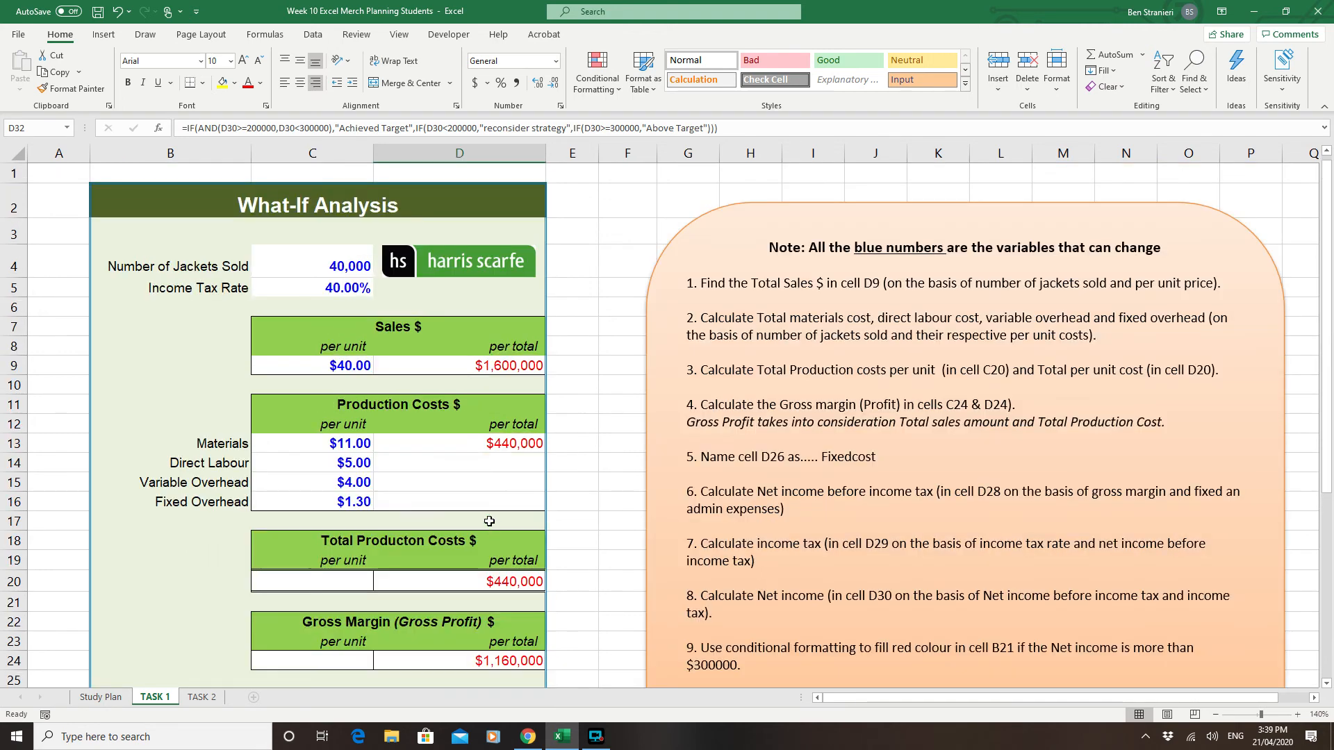
left_click(335, 262)
type("500")
key("Return")
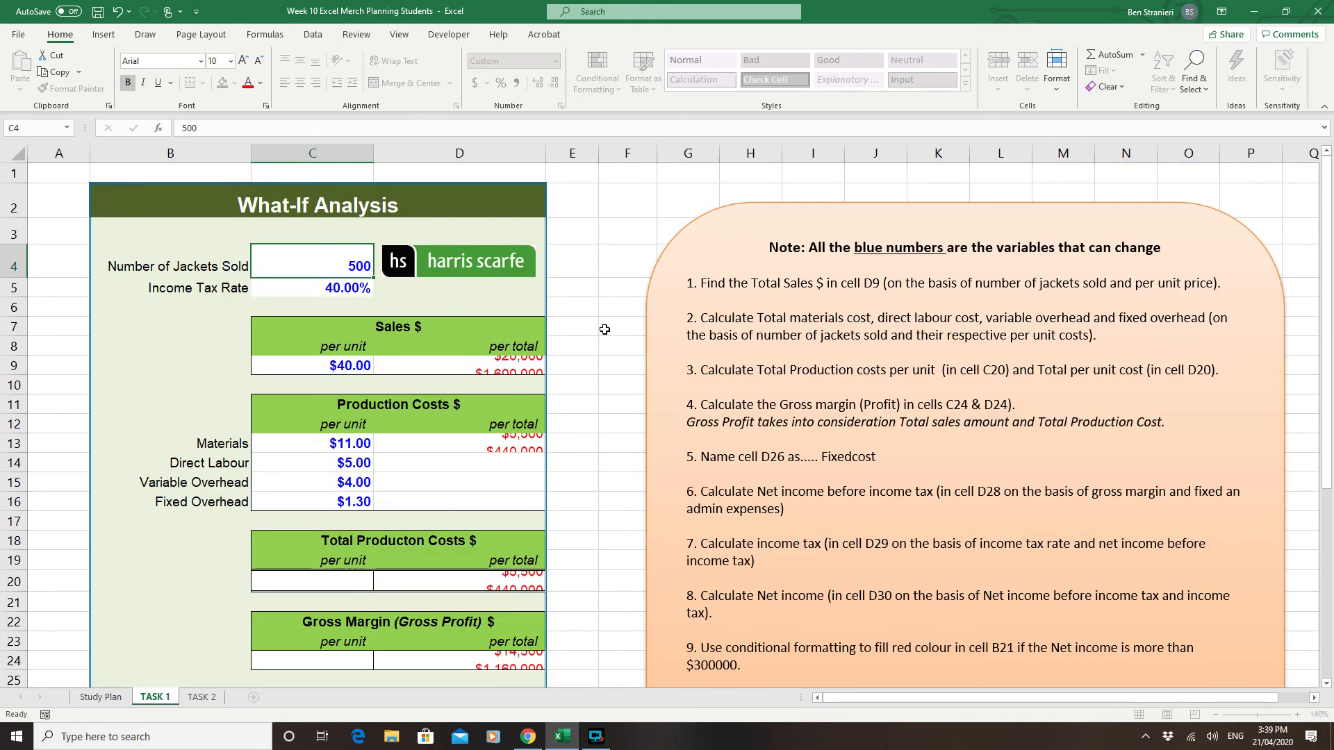
scroll(601, 455, "down", 7)
left_click(532, 426)
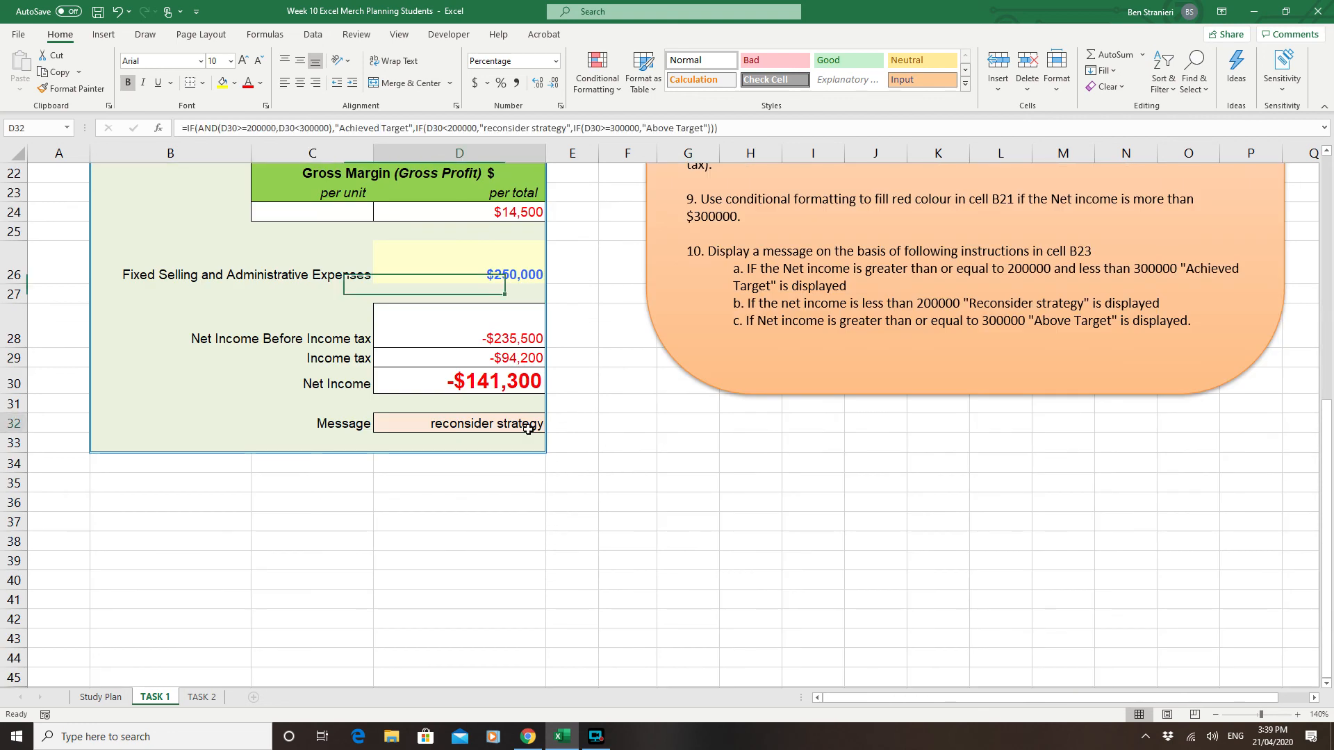
Step: Add a Greater Than conditional formatting rule to Net Income in D30 for values above 300000 with Light Red Fill with Dark Red Text
left_click(497, 385)
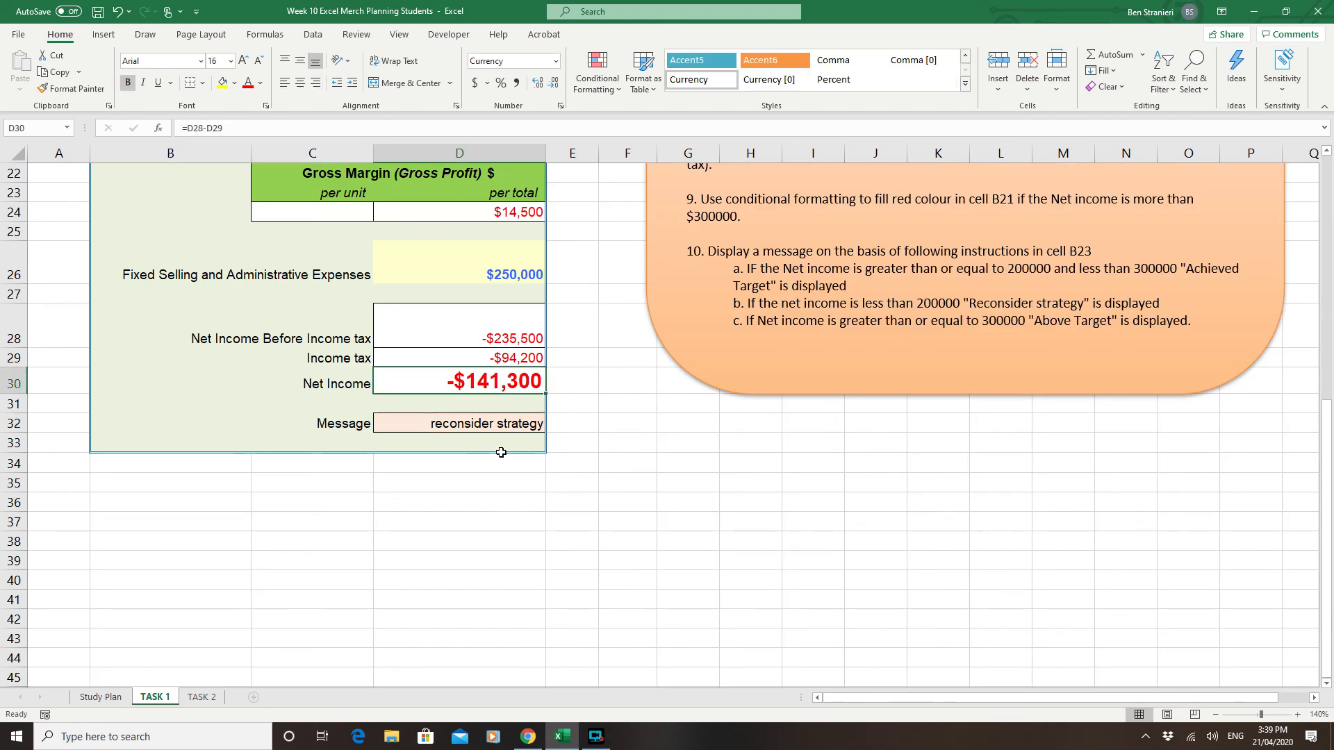
scroll(546, 532, "up", 5)
scroll(545, 531, "down", 2)
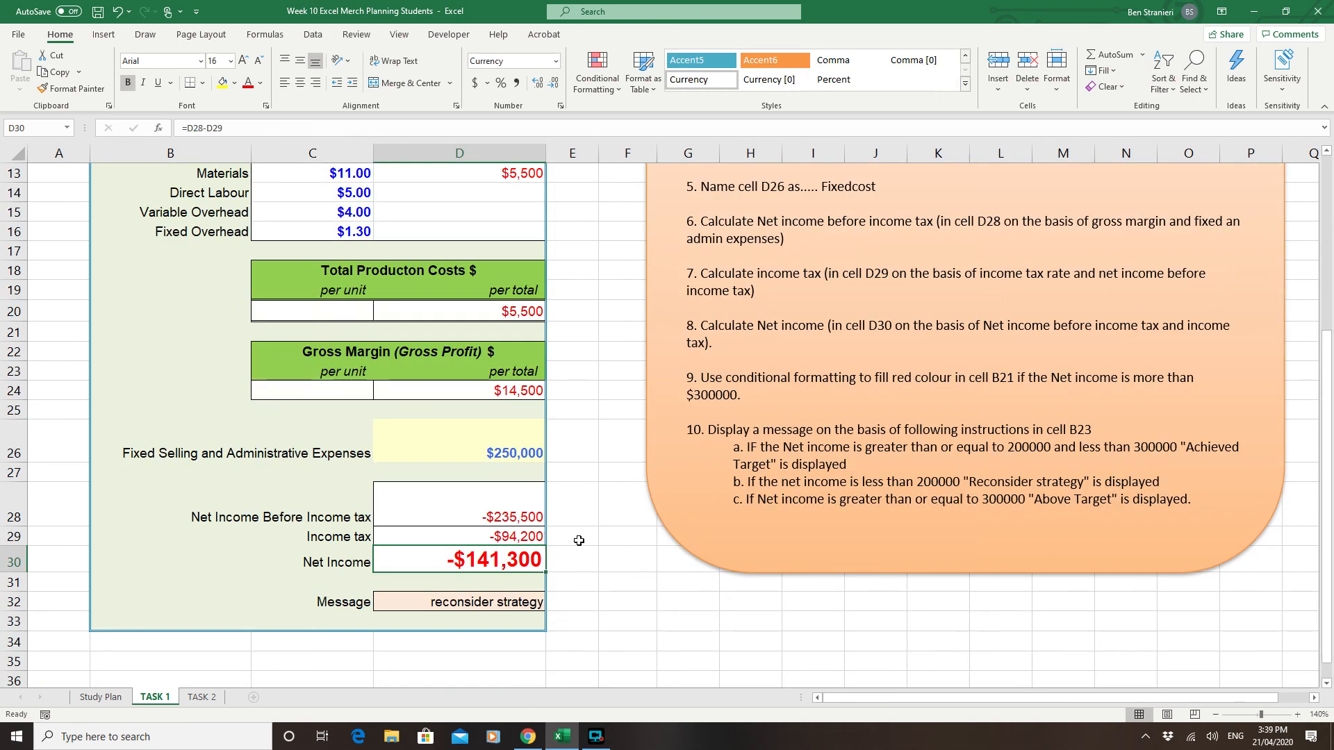
scroll(556, 570, "up", 1)
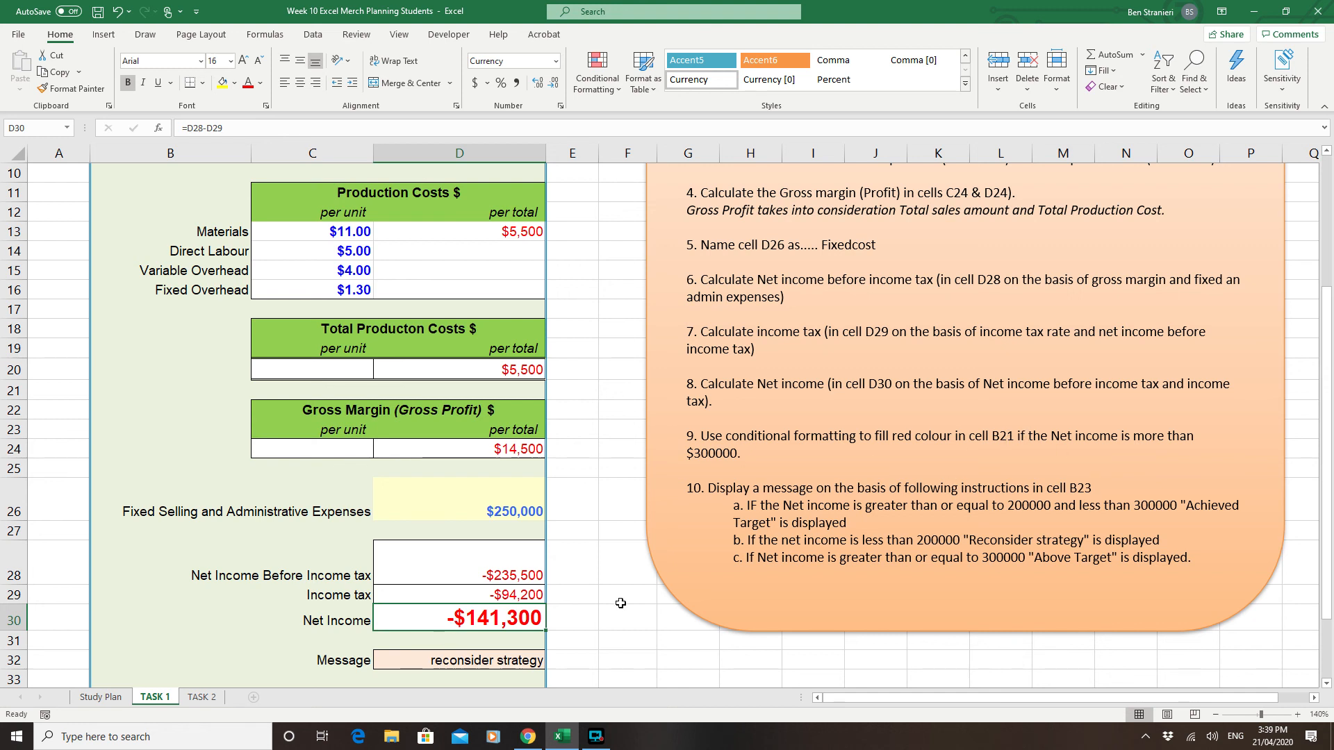
left_click(597, 76)
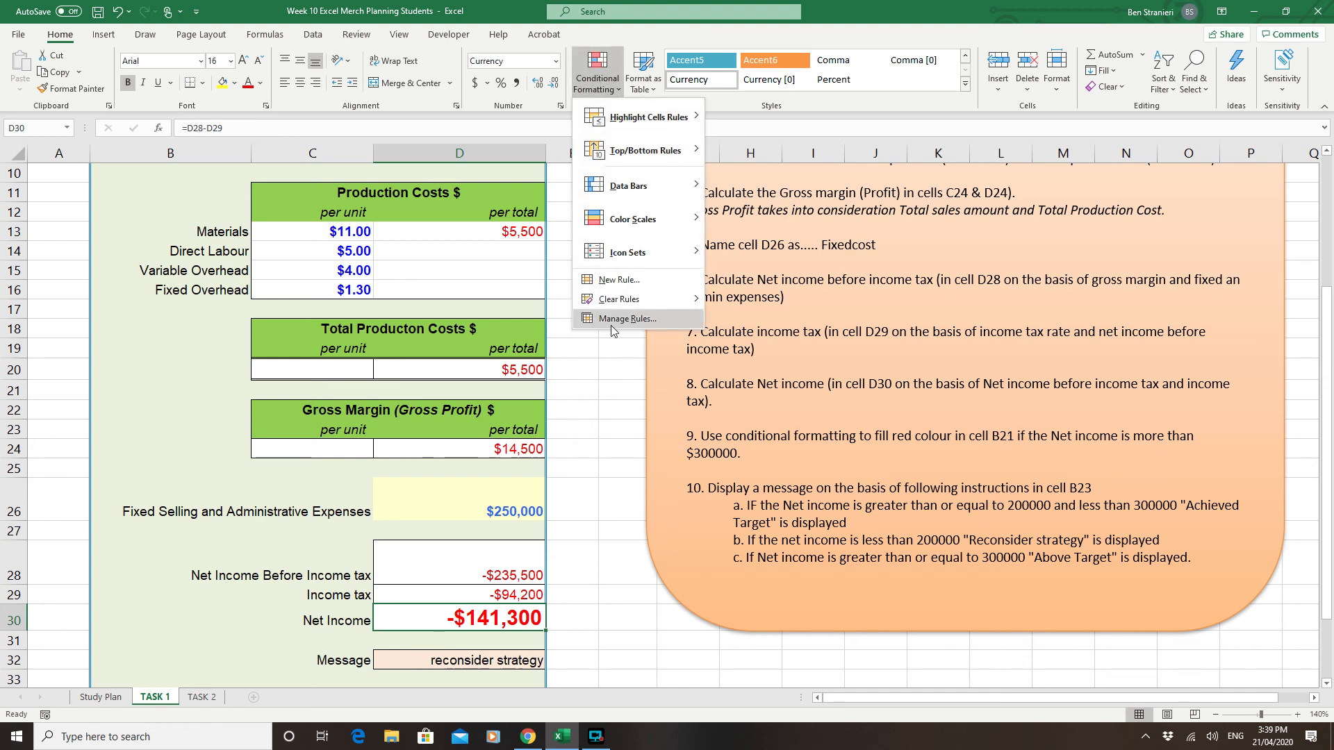
mouse_move(646, 118)
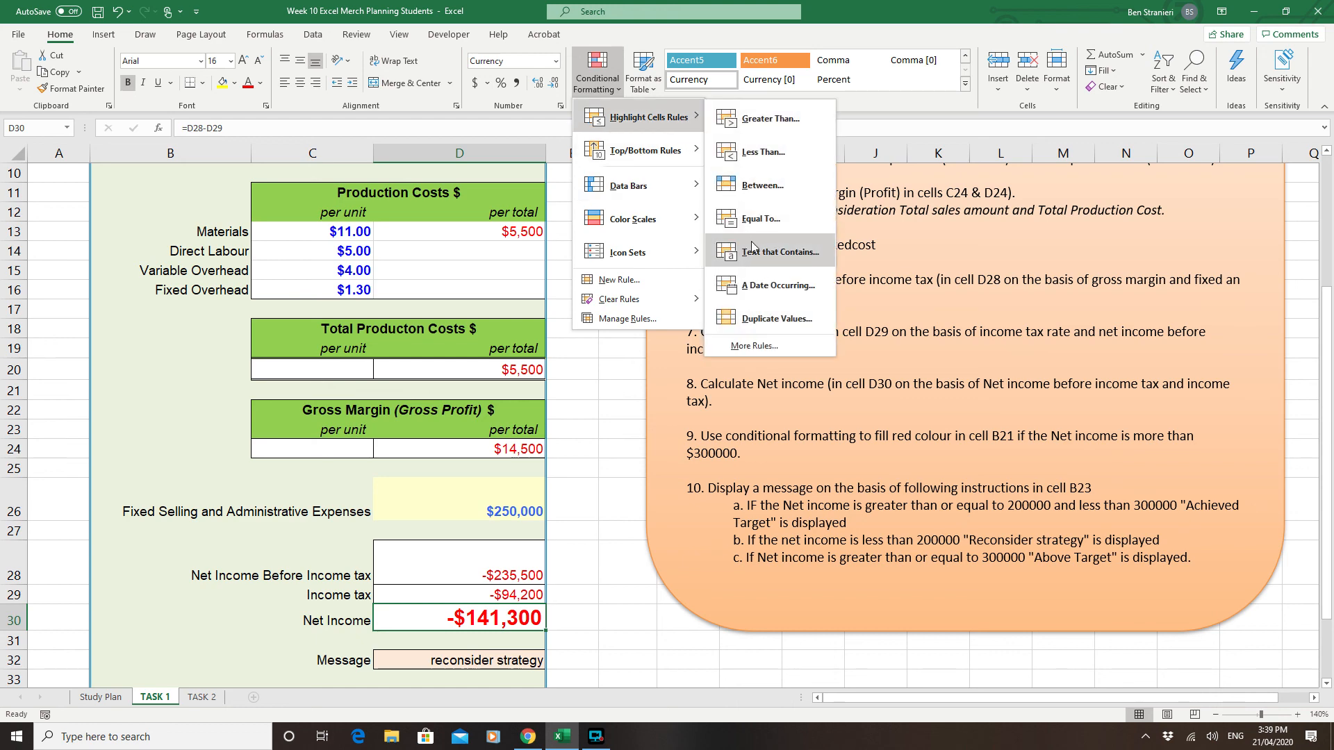
left_click(774, 127)
type("300000")
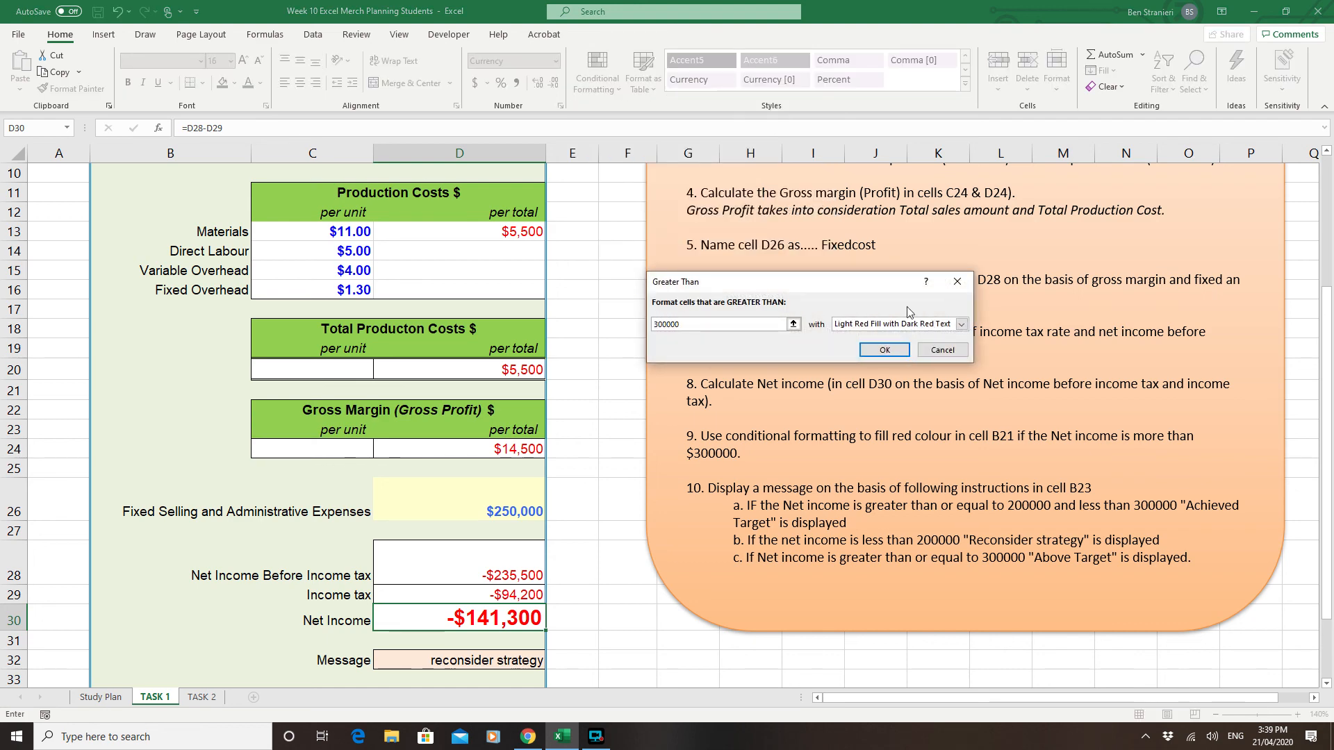
left_click(885, 350)
scroll(641, 538, "down", 2)
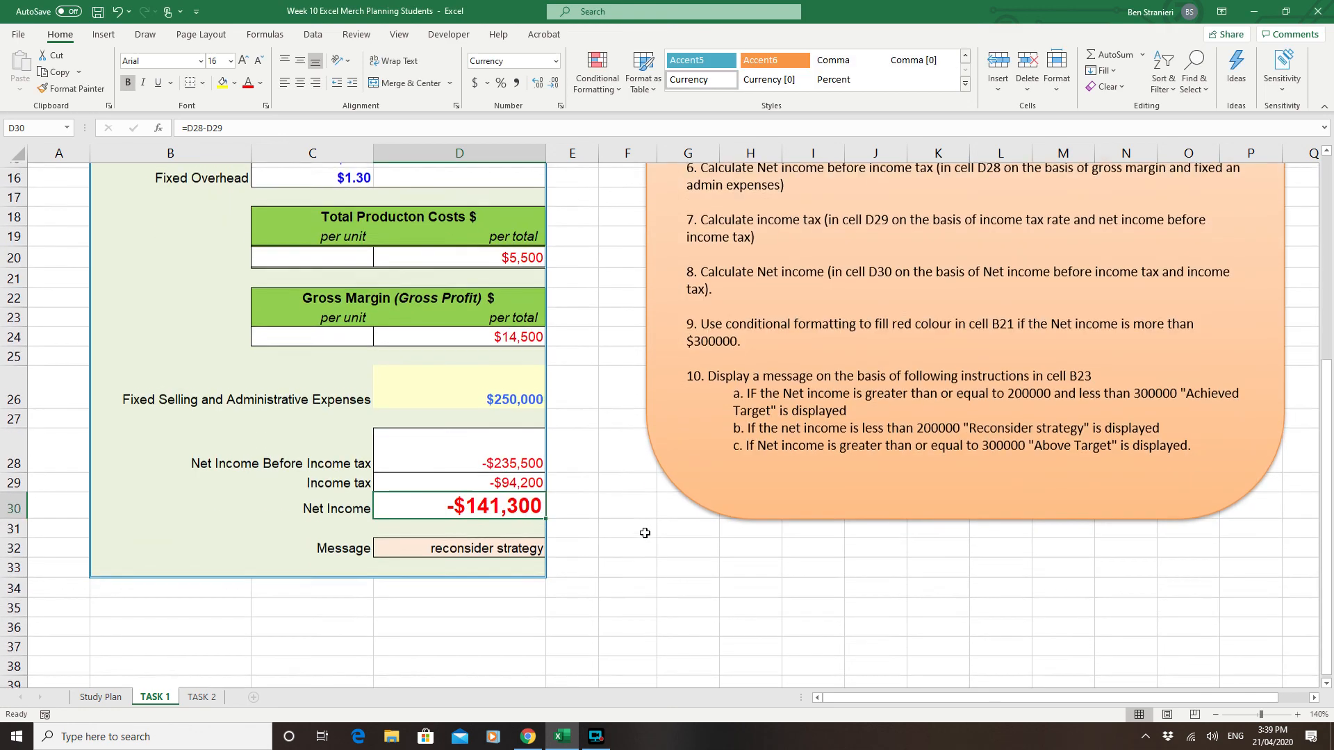
scroll(643, 531, "up", 5)
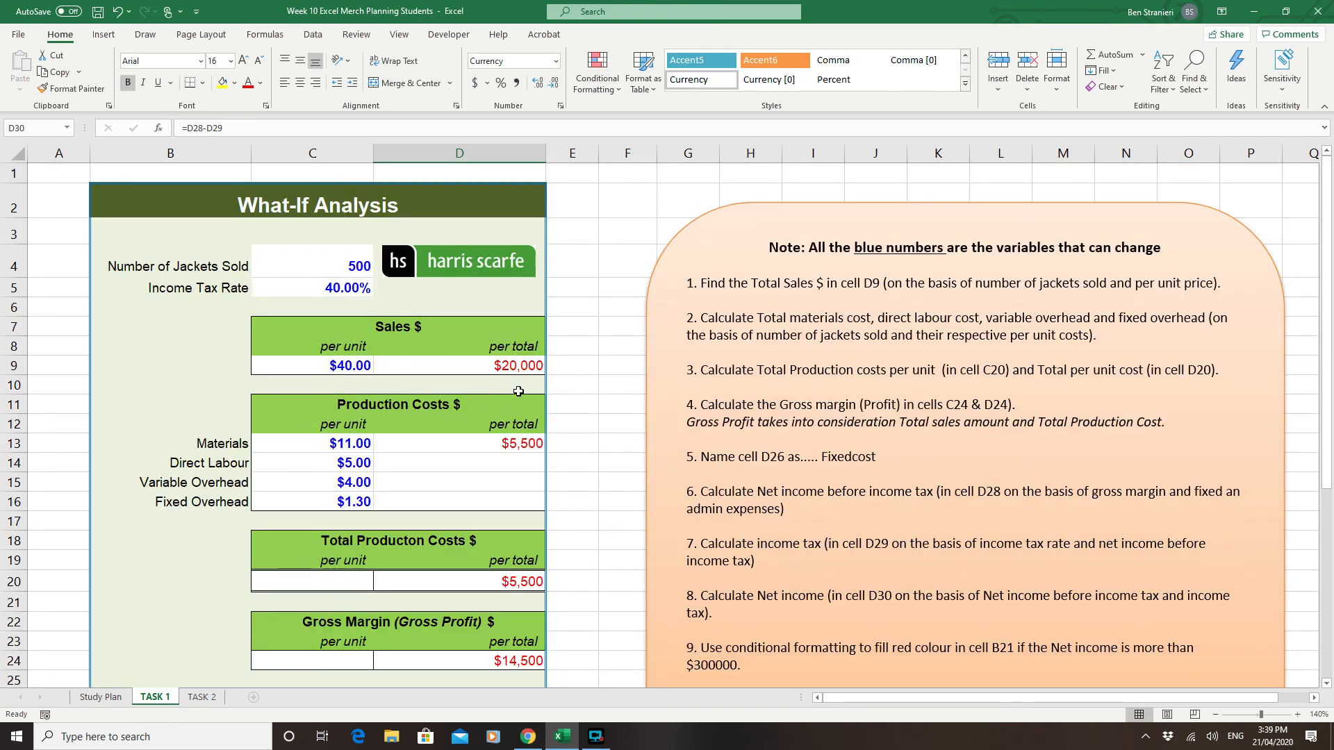
mouse_move(594, 743)
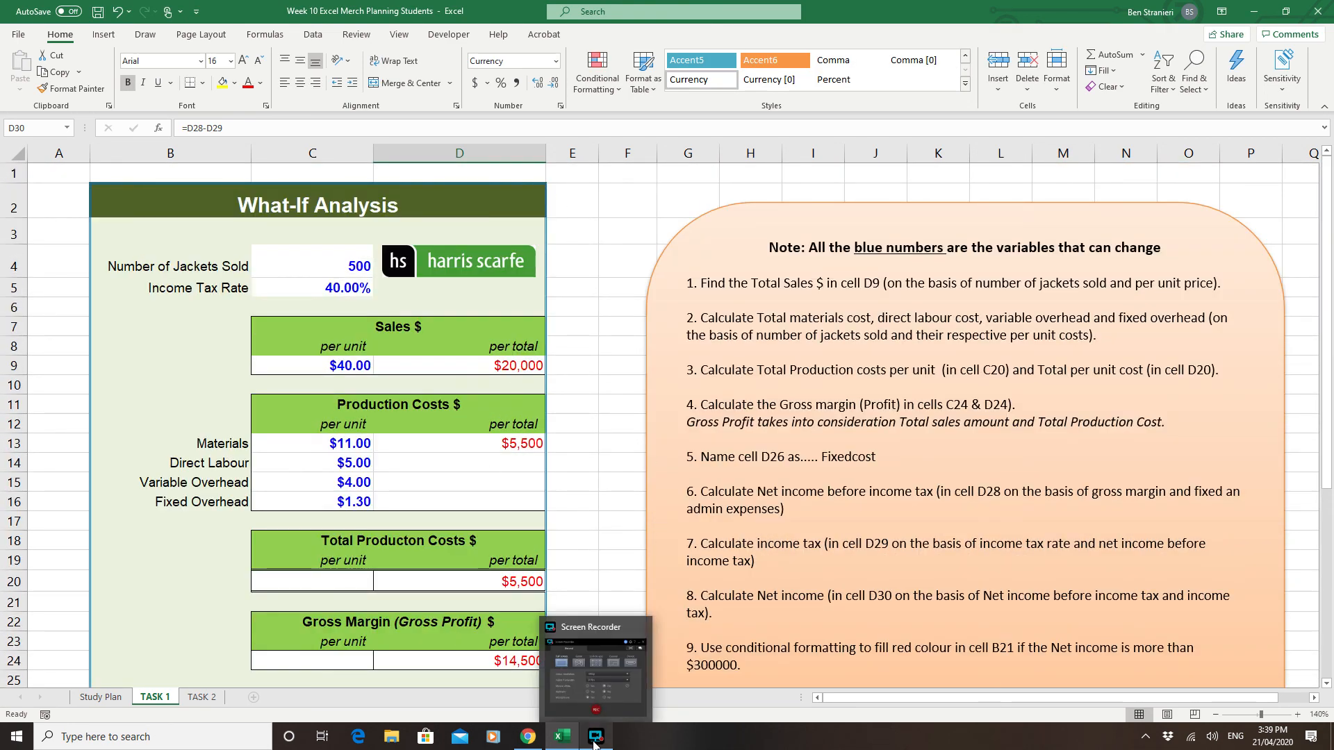